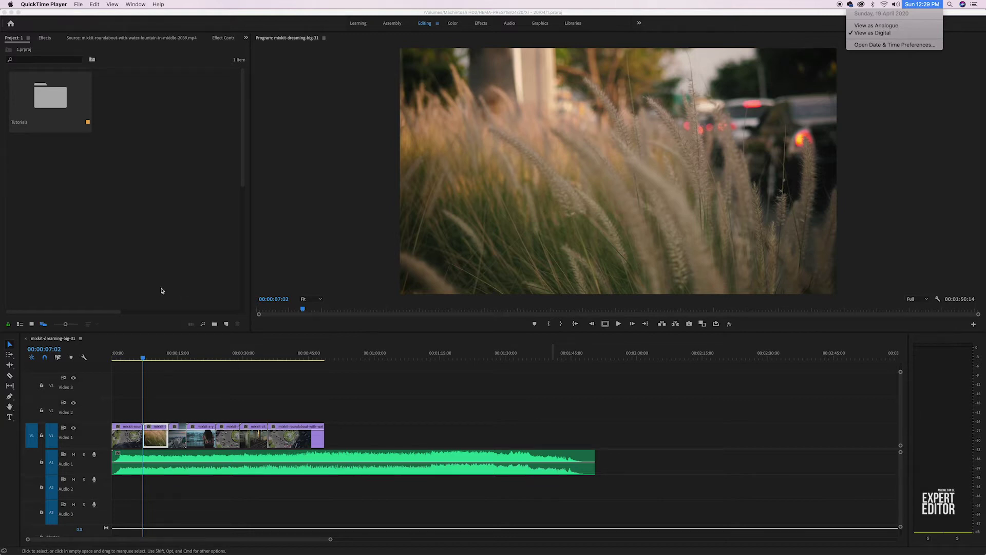
Step: Enlarge the CITY title to several times its size and center it in the frame over the grass clip
left_click(161, 291)
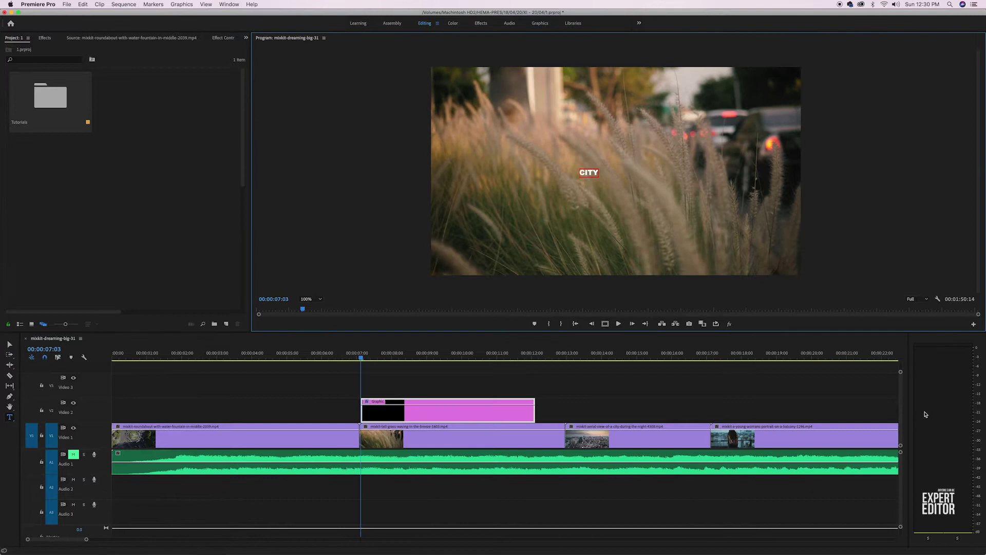
left_click(9, 344)
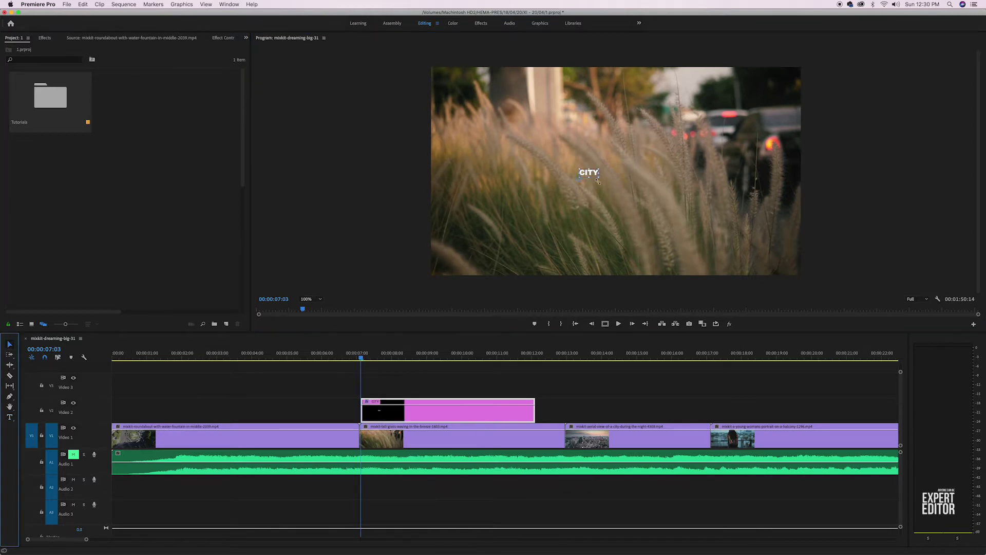
left_click_drag(599, 178, 736, 165)
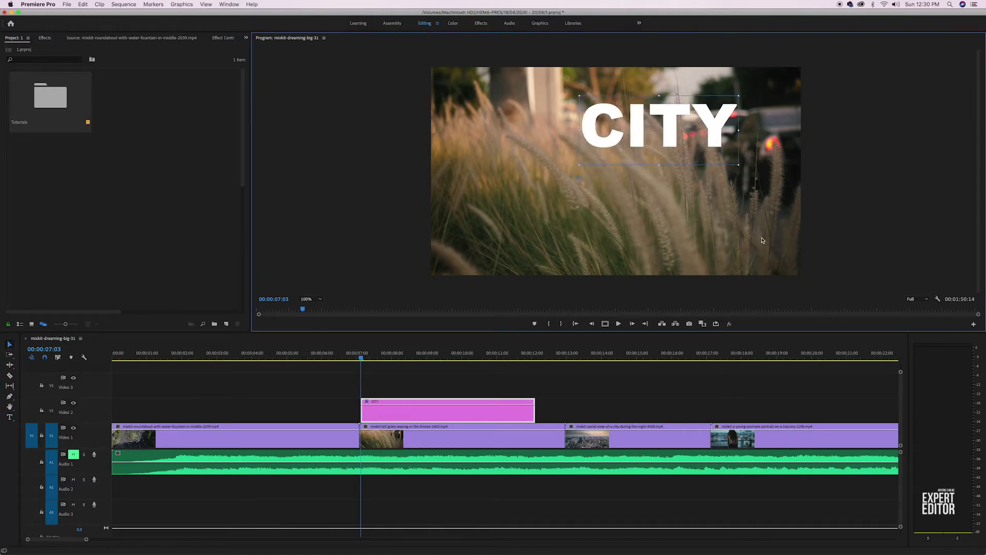
left_click_drag(658, 149, 616, 182)
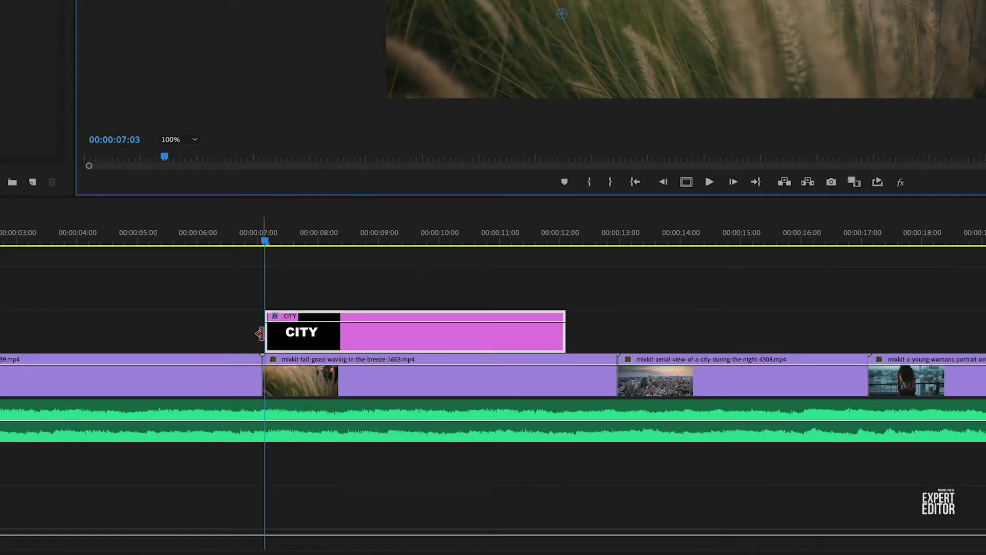
Step: Apply the default transition to the start of the CITY title clip and play back the fade-in
right_click(263, 338)
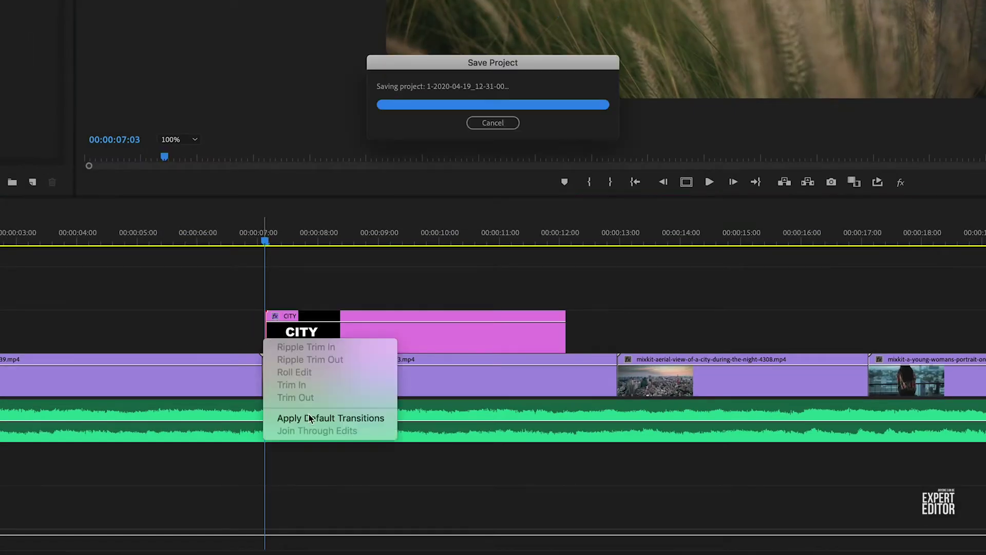
left_click(312, 417)
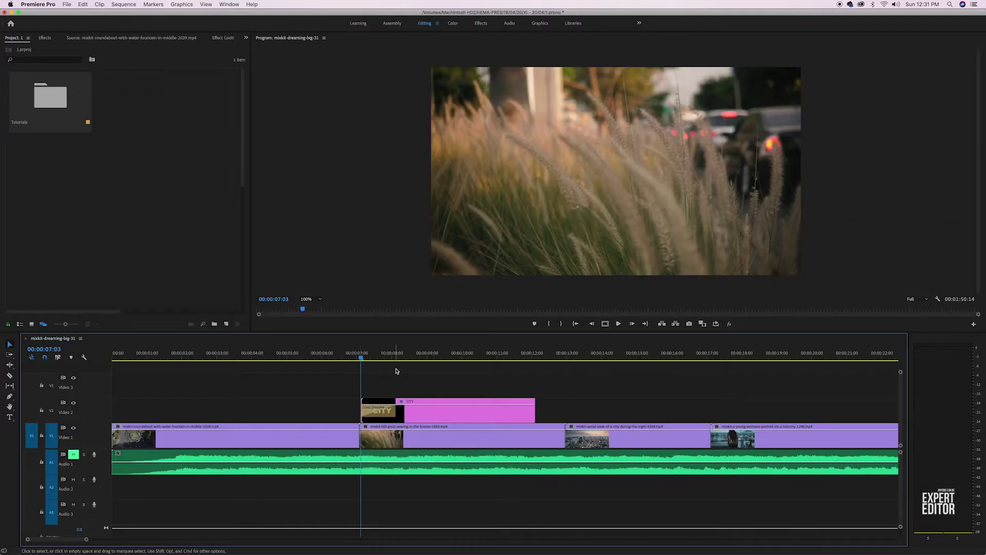
key("space")
left_click(357, 354)
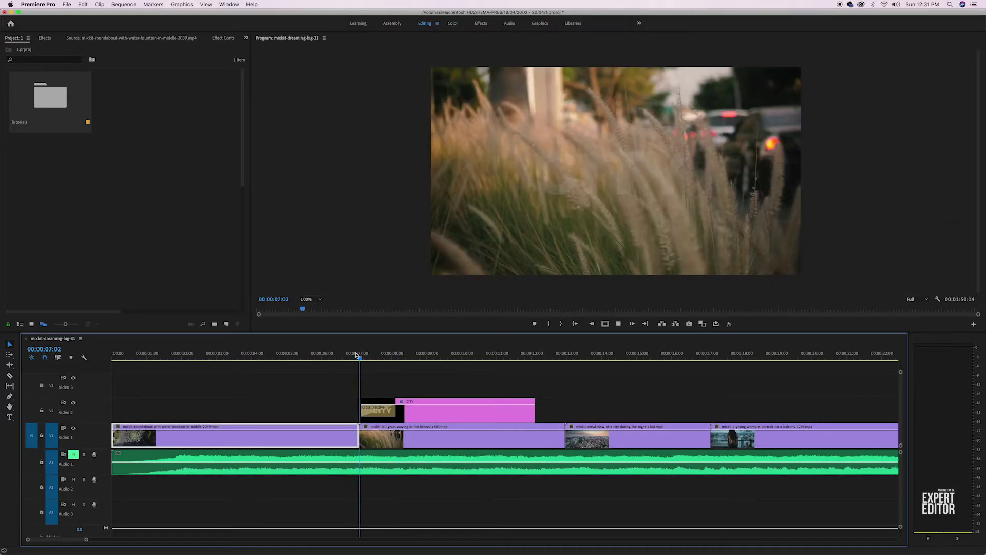
key("space")
left_click(358, 354)
key("space")
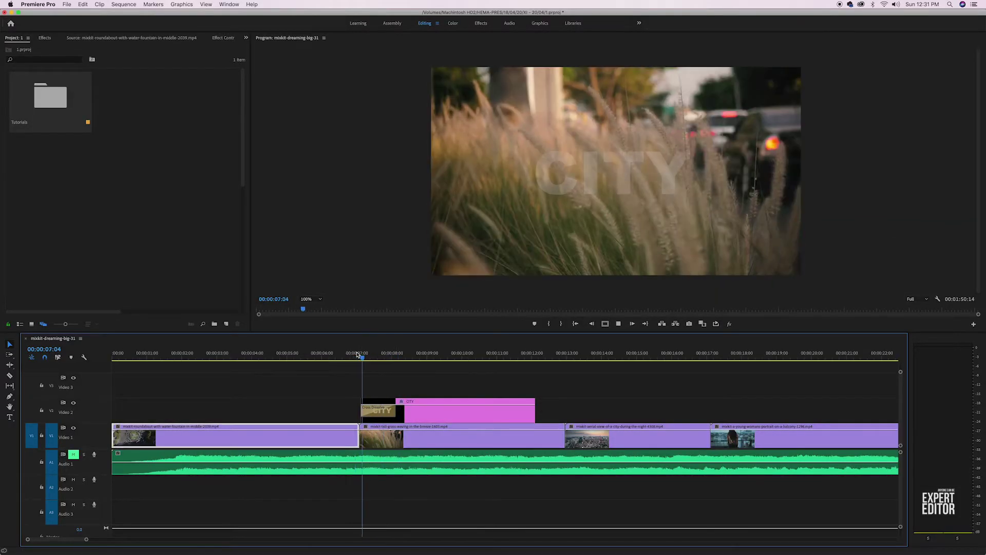
left_click(357, 354)
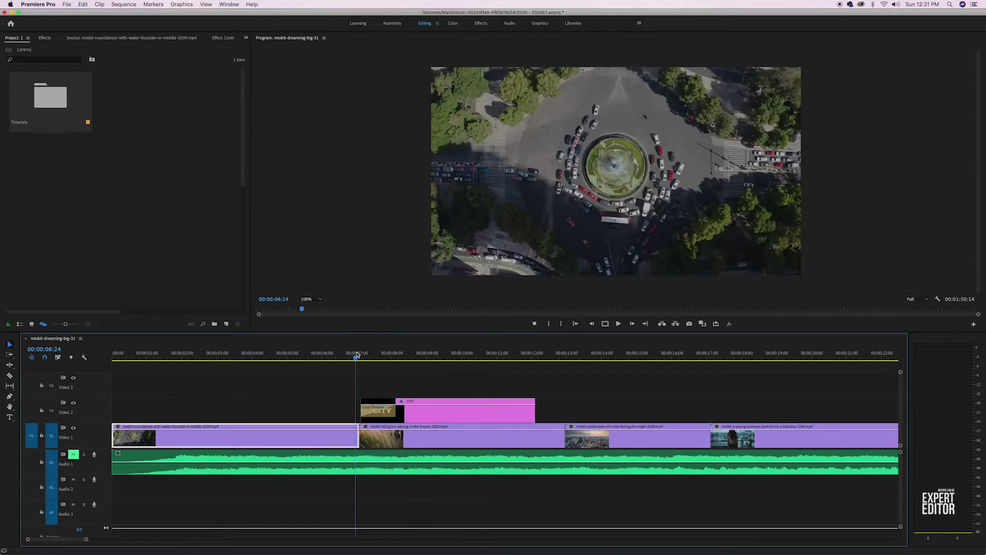
key("space")
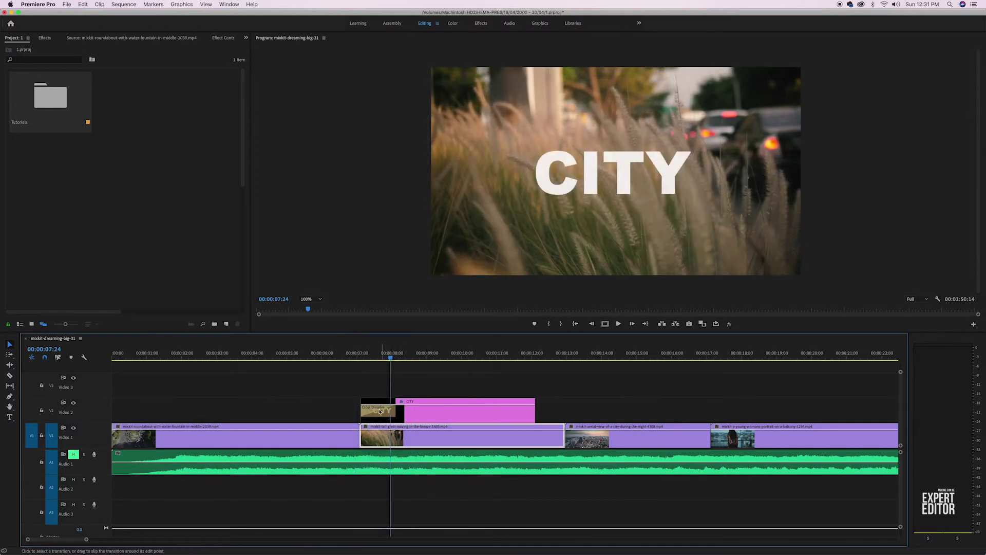
Step: Delete the Cross Dissolve transition from the start of the CITY title clip
left_click(377, 412)
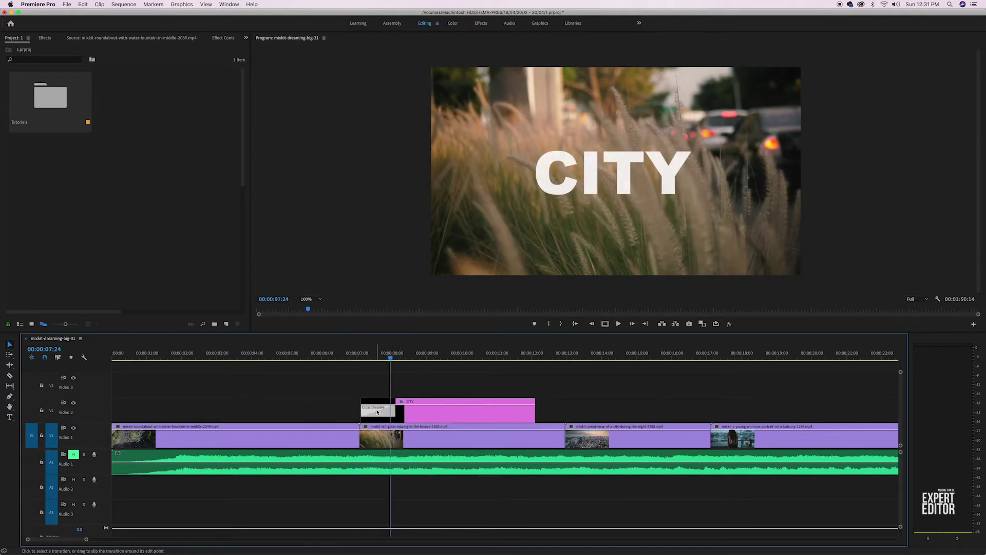
key("Delete")
Step: Show the CITY title's effect settings and add an opacity keyframe at 00:00:07:14
left_click(380, 411)
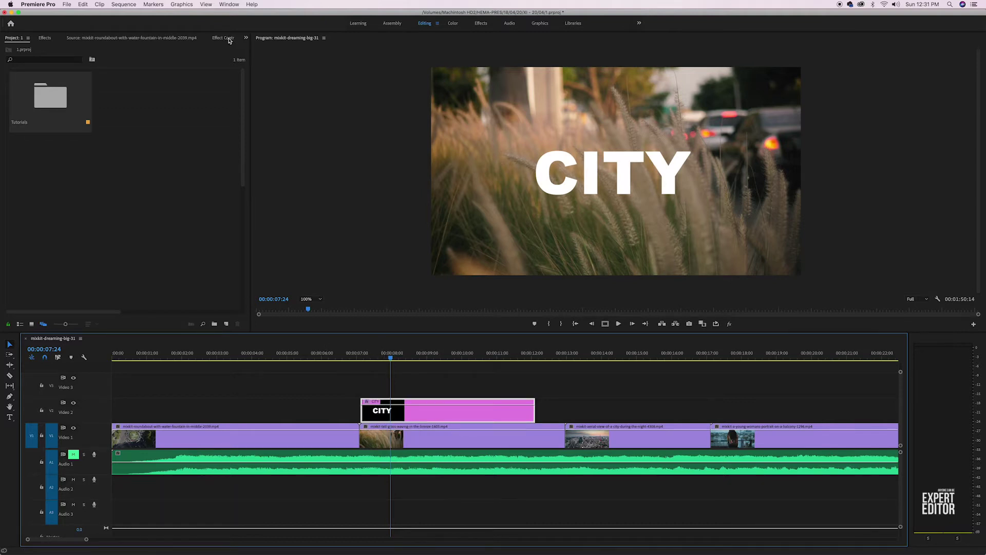
left_click(224, 38)
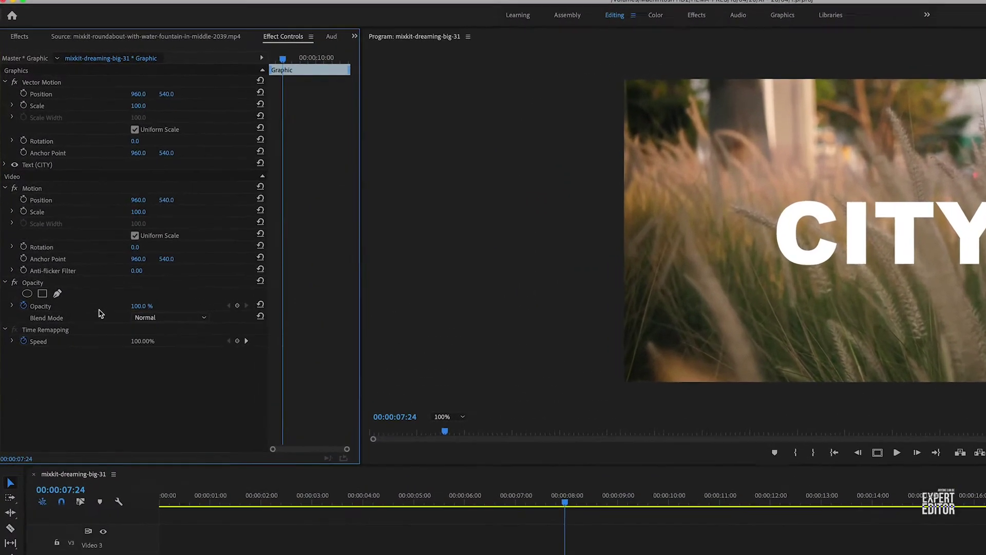
left_click_drag(334, 62, 326, 121)
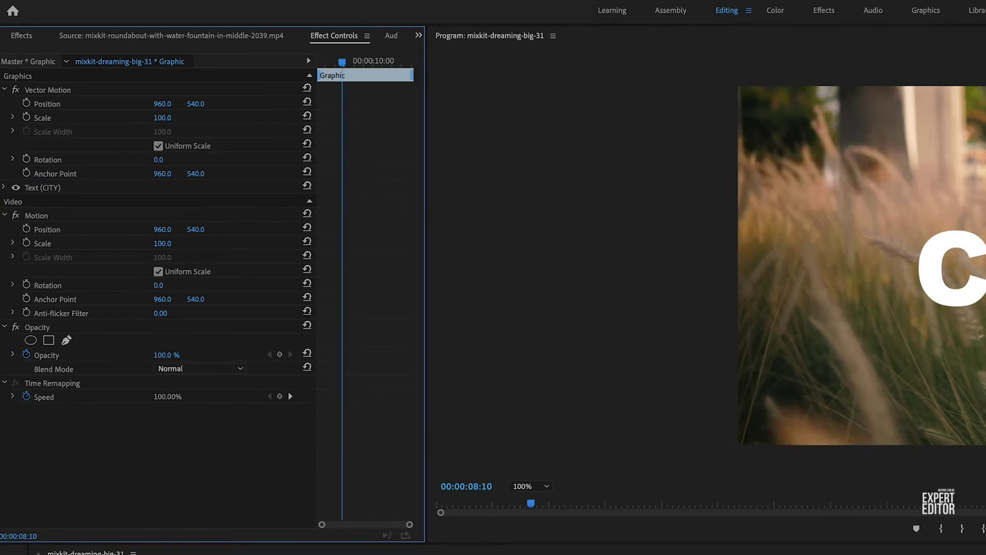
key("Left")
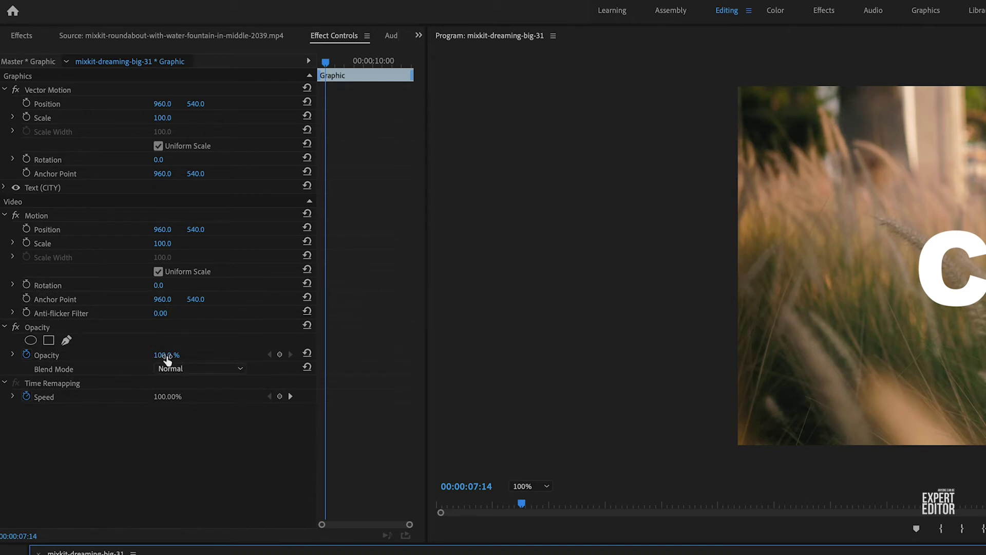
left_click(279, 355)
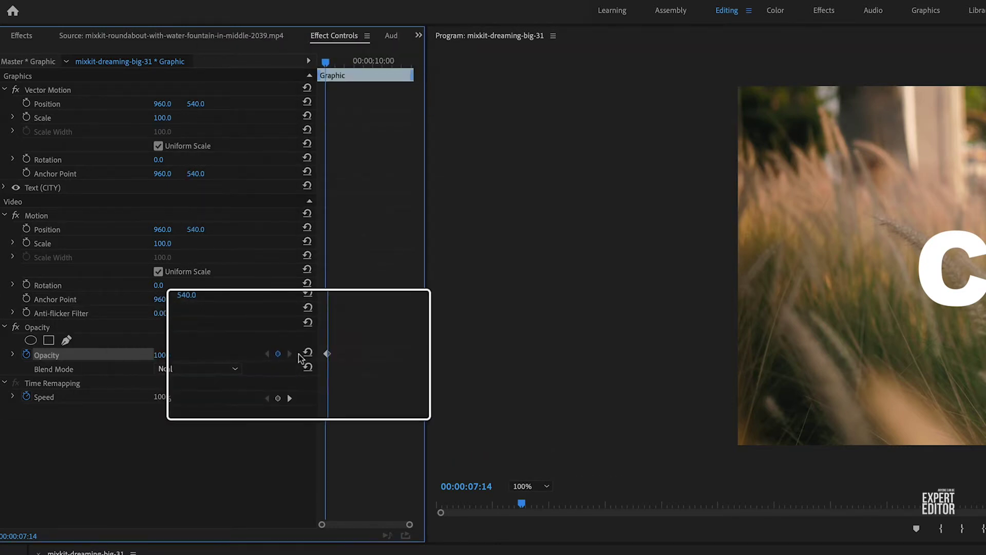
Step: Add an opacity keyframe at the CITY title's start, 00:00:07:03, and set its opacity to 0%
left_click_drag(326, 61, 319, 61)
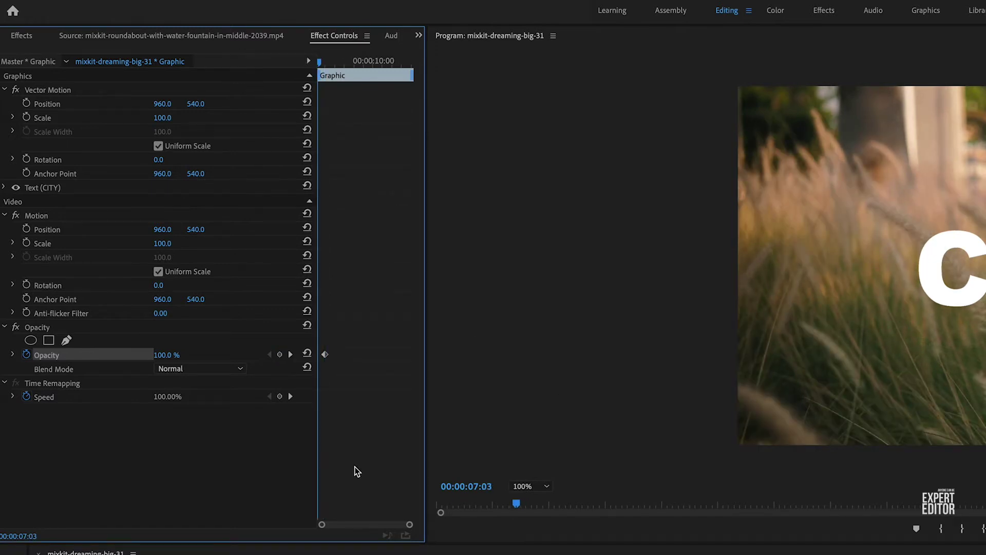
left_click(280, 355)
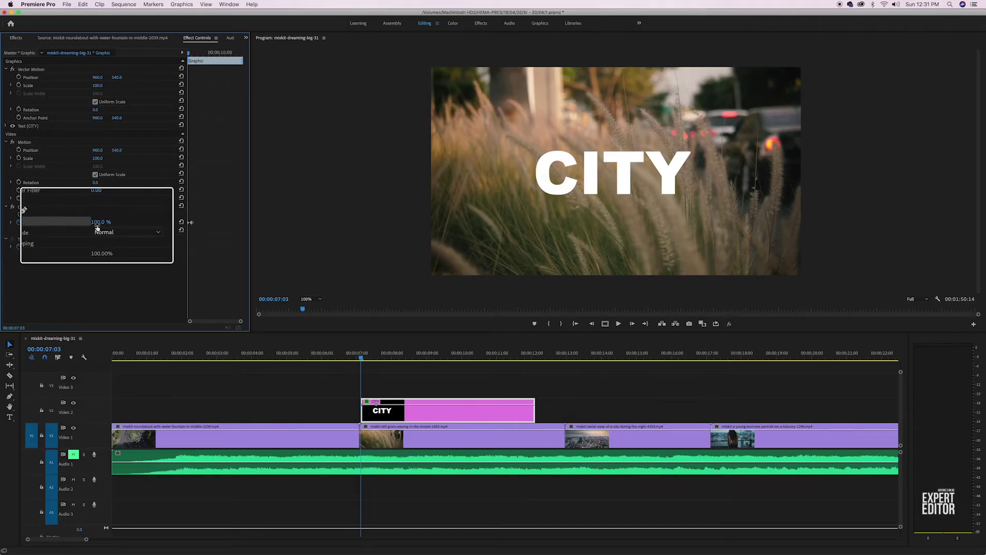
left_click_drag(97, 227, 102, 224)
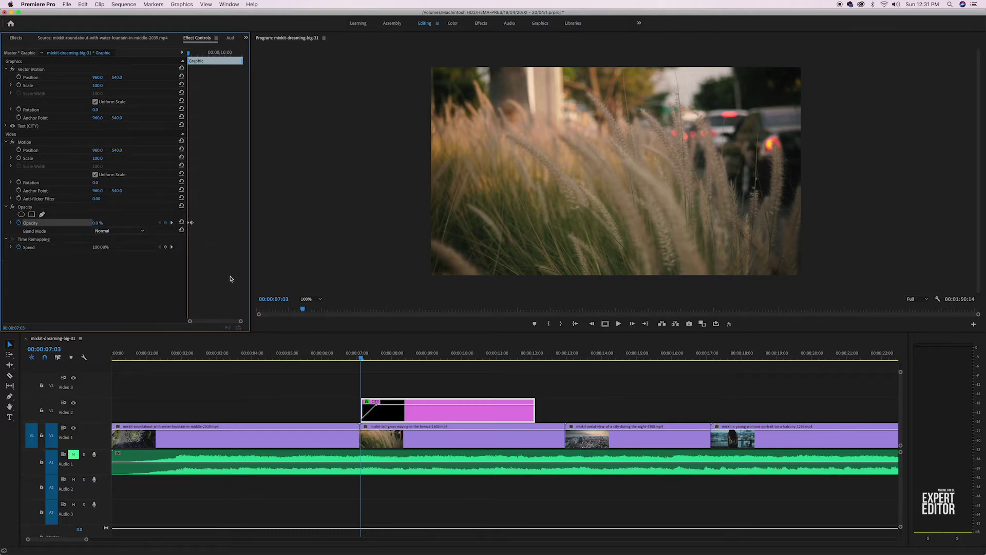
Step: Save the project and apply Ease Out to the first opacity keyframe of the CITY title
mouse_move(187, 322)
left_mouse_down()
mouse_move(154, 319)
mouse_move(180, 319)
left_mouse_up()
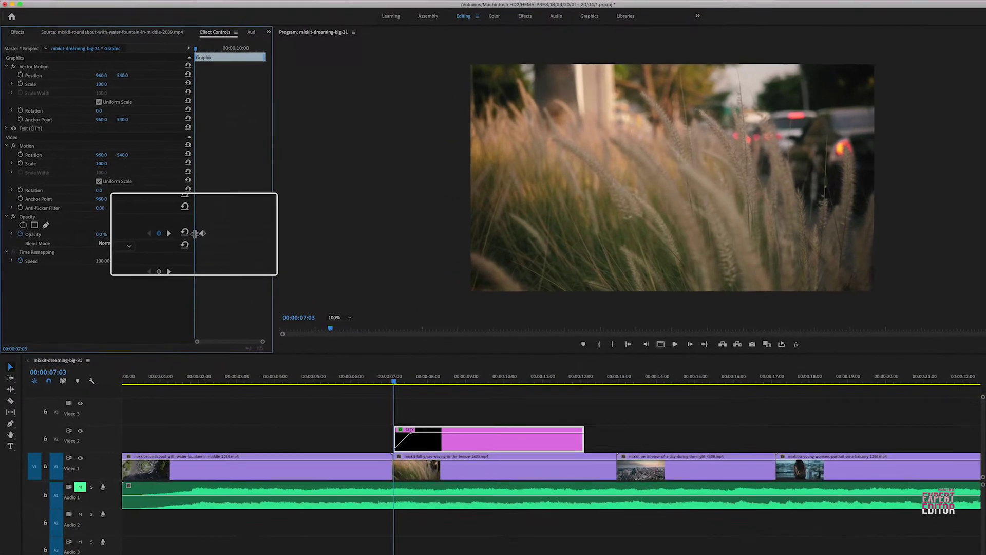
key("super+s")
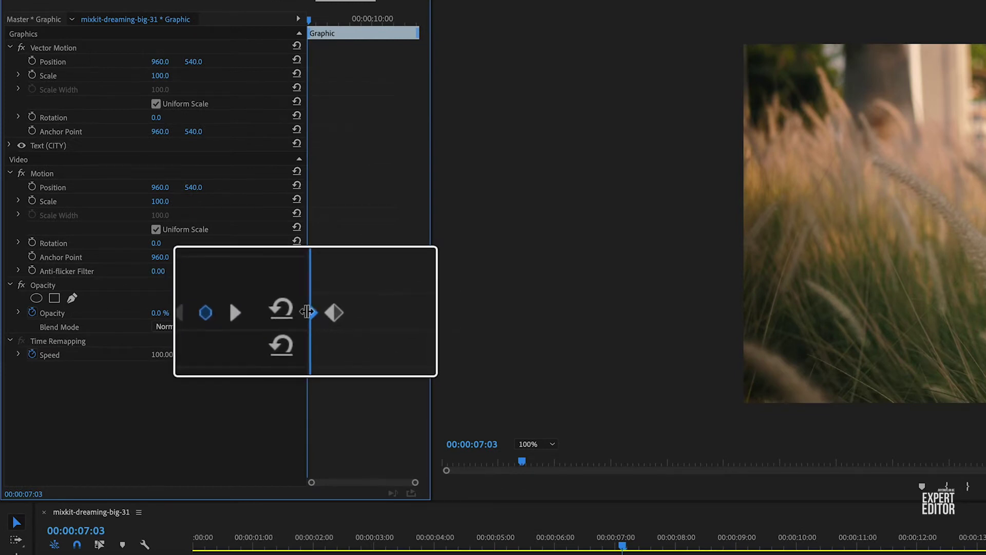
right_click(310, 312)
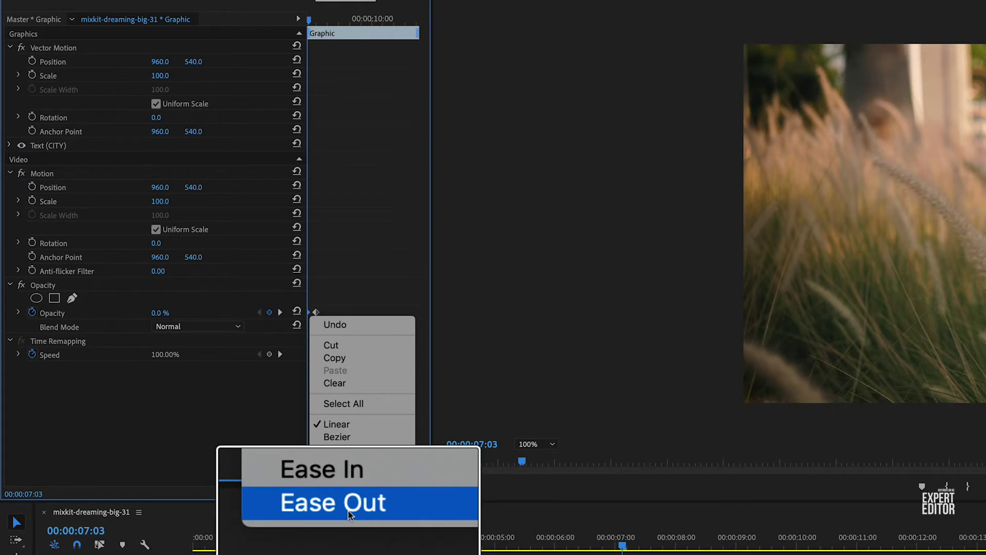
left_click(349, 477)
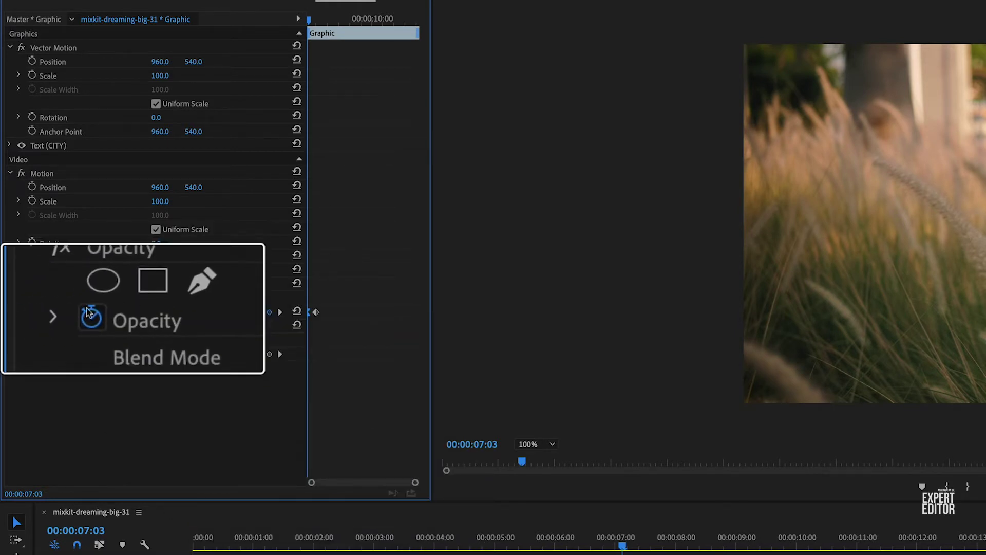
Step: Expand the title's opacity graph and lengthen the first keyframe's handle so the fade-in starts slowly and ends steeply
left_click(18, 312)
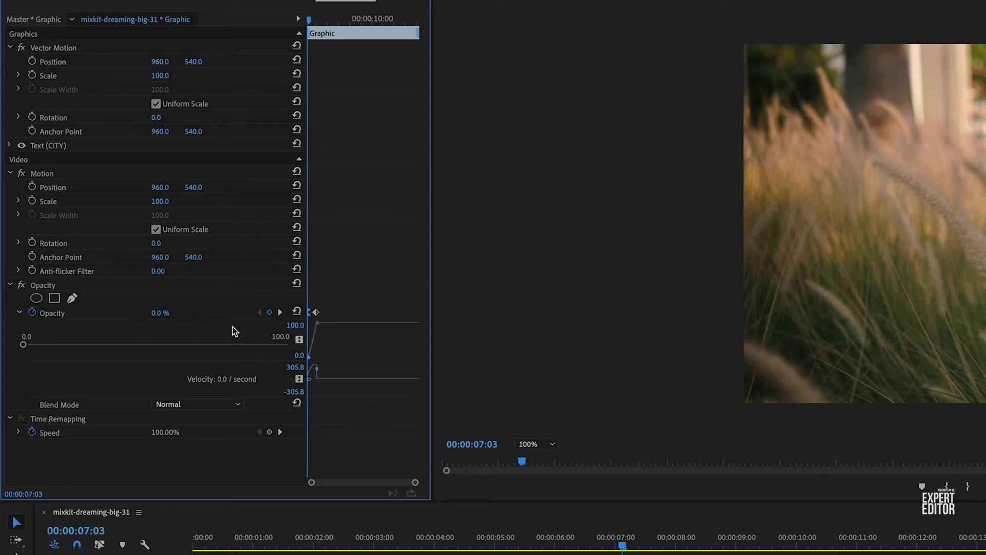
left_click_drag(311, 482, 308, 482)
left_click_drag(433, 421, 834, 432)
left_click_drag(591, 428, 378, 426)
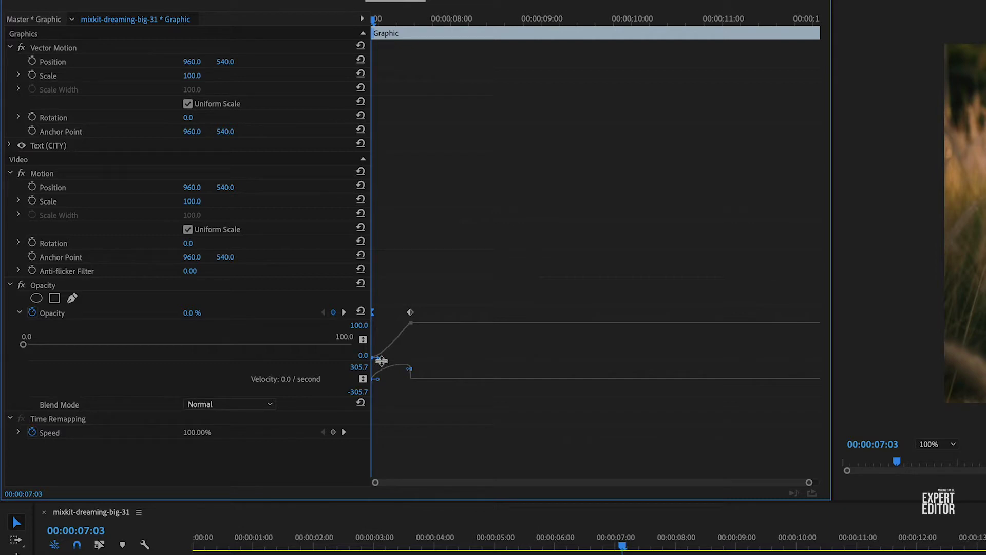
left_click_drag(378, 358, 410, 361)
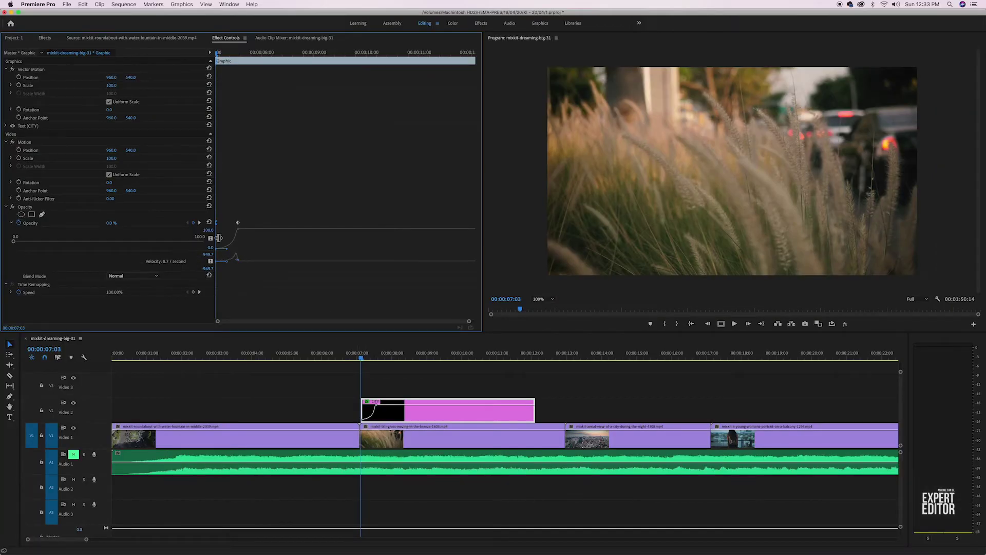
left_click_drag(226, 250, 227, 250)
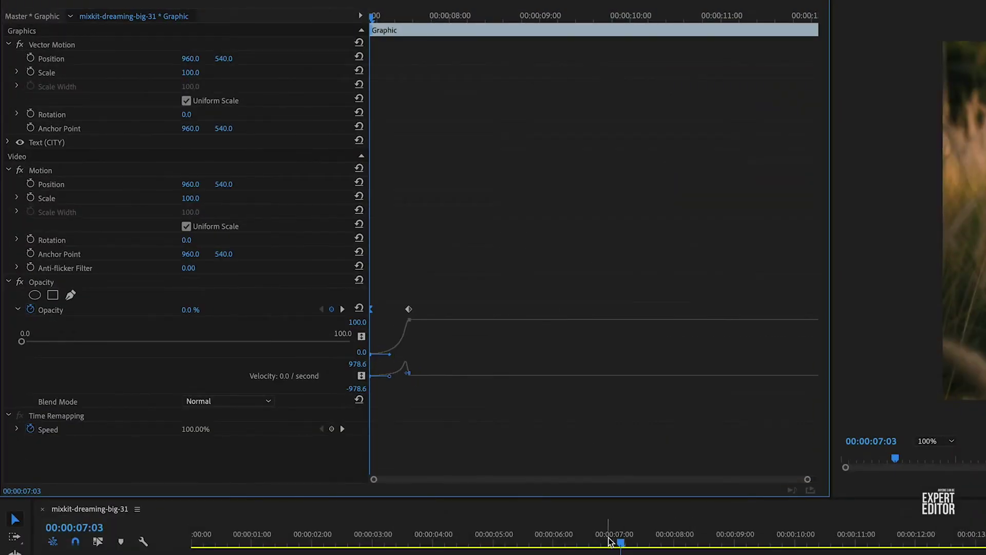
Step: Play back the eased fade-in of the CITY title from just before the grass clip begins
left_click(609, 540)
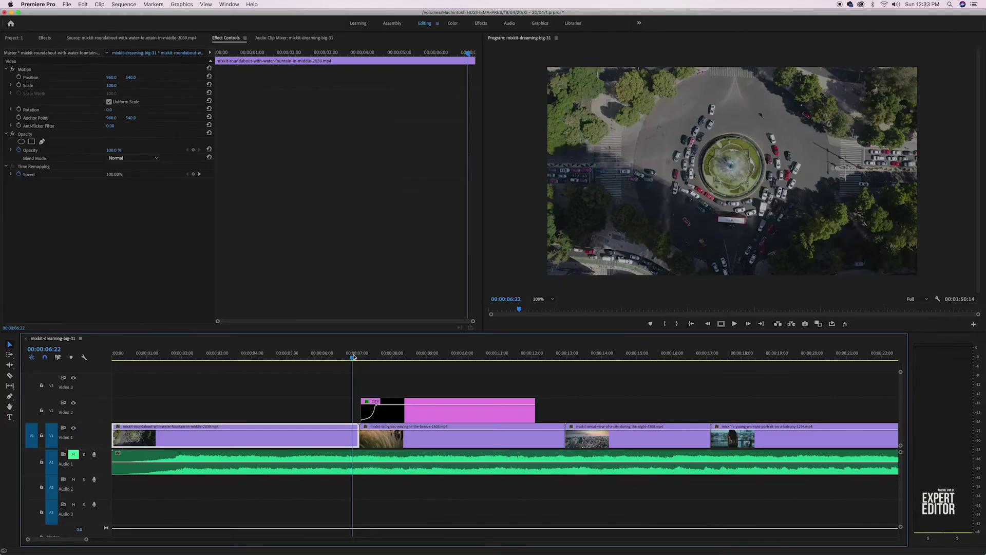
key("space")
left_click(353, 356)
left_click(355, 356)
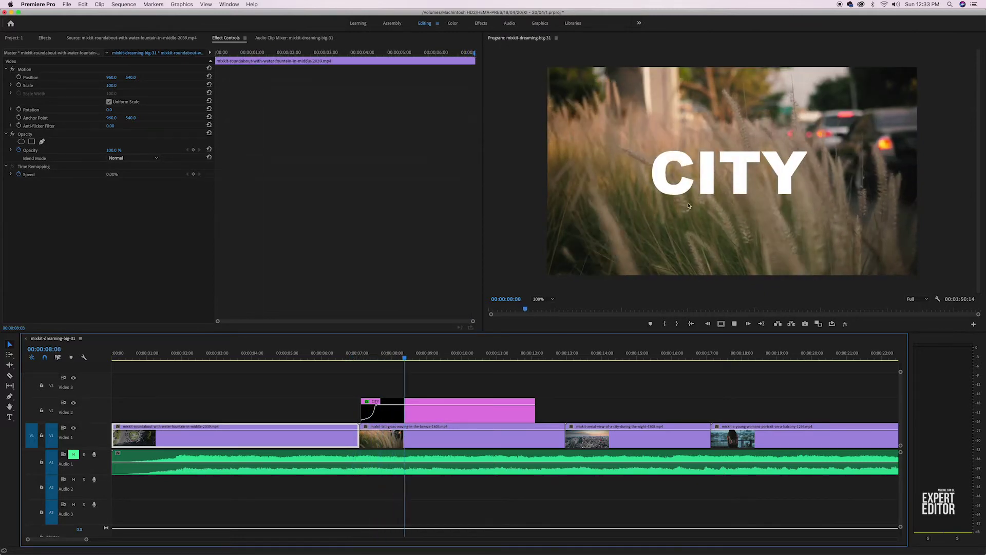
left_click(401, 437)
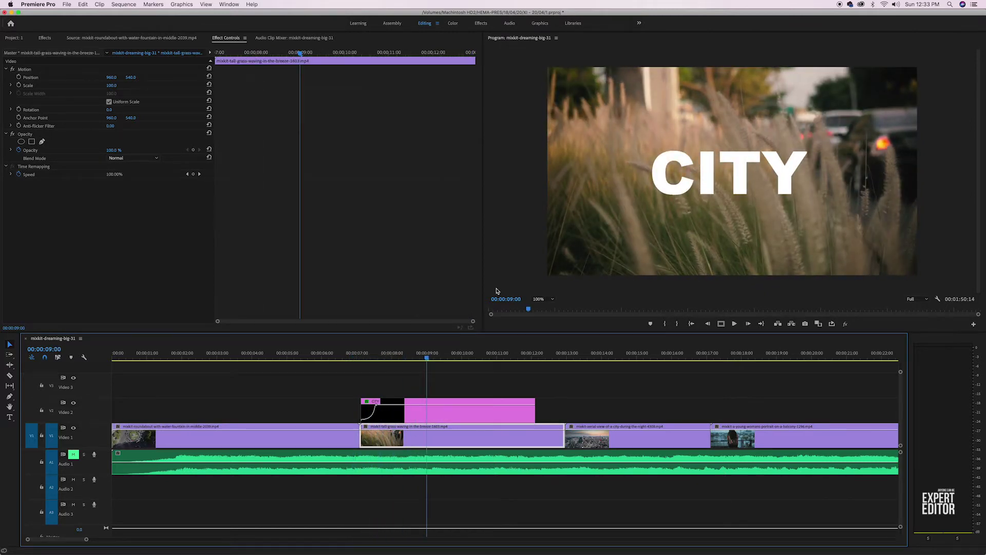
left_click(358, 356)
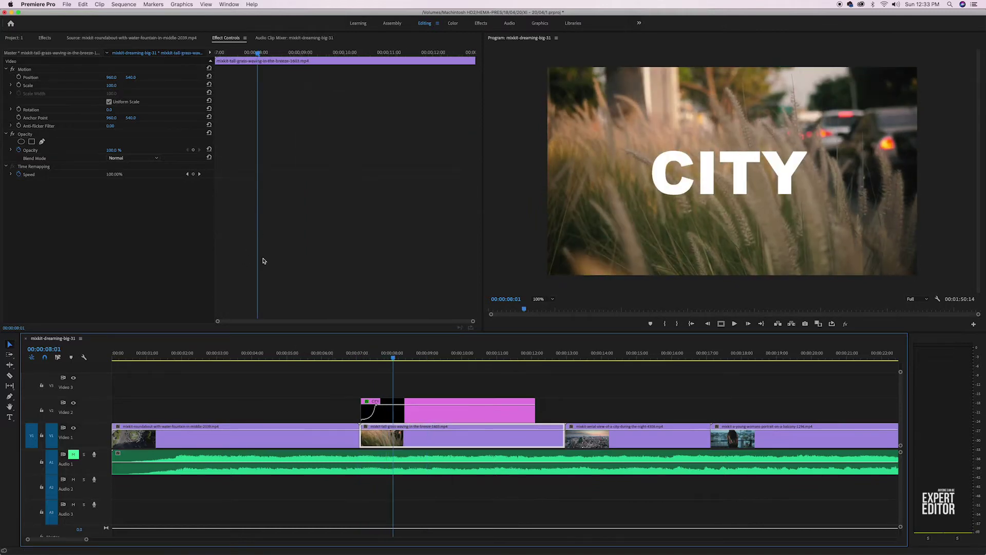
Step: Shift the CITY title slightly earlier so it starts with the grass clip, and play back the result
left_click_drag(407, 421, 406, 422)
key("space")
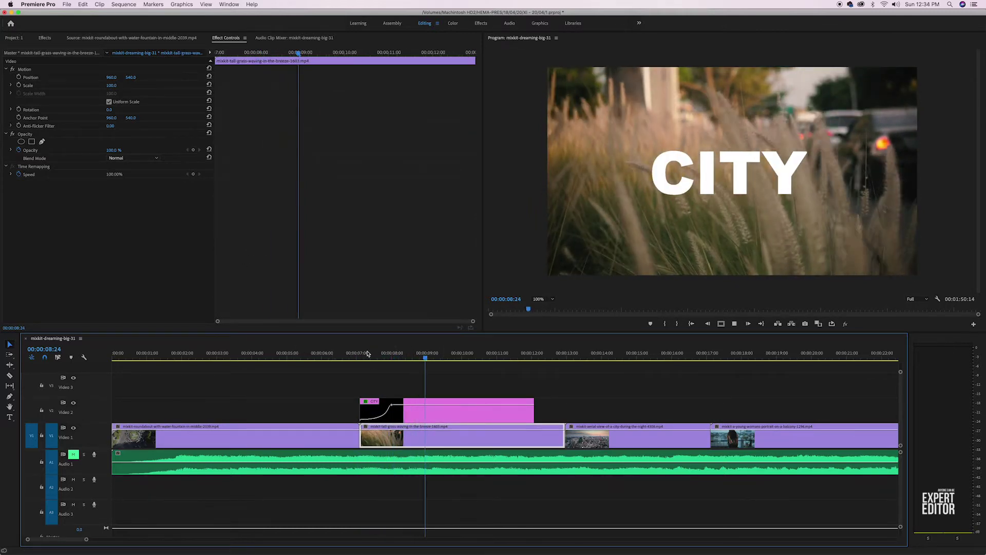
key("space")
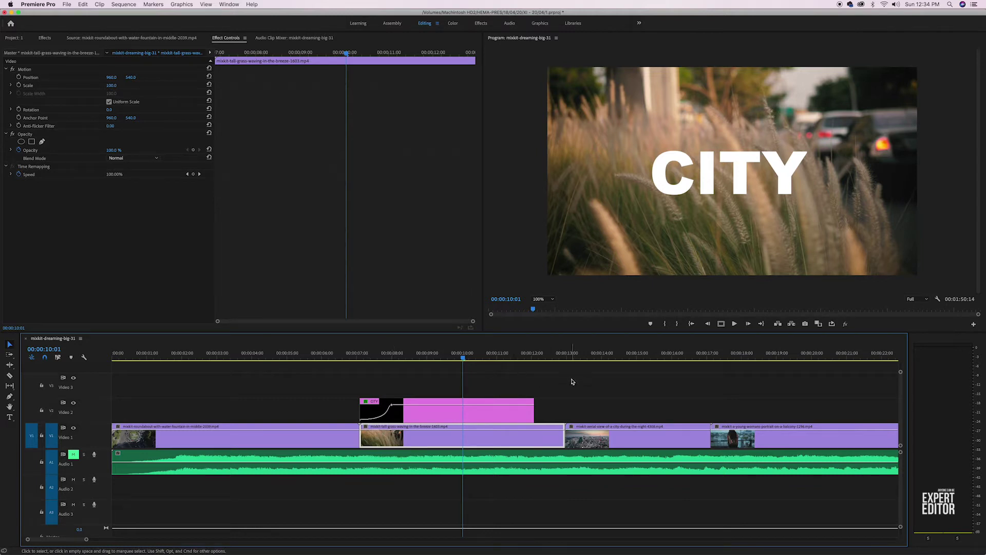
Step: Place the playhead at 00:00:01:20 on the first roundabout clip, just before the music gets louder
left_click(173, 358)
key("minus")
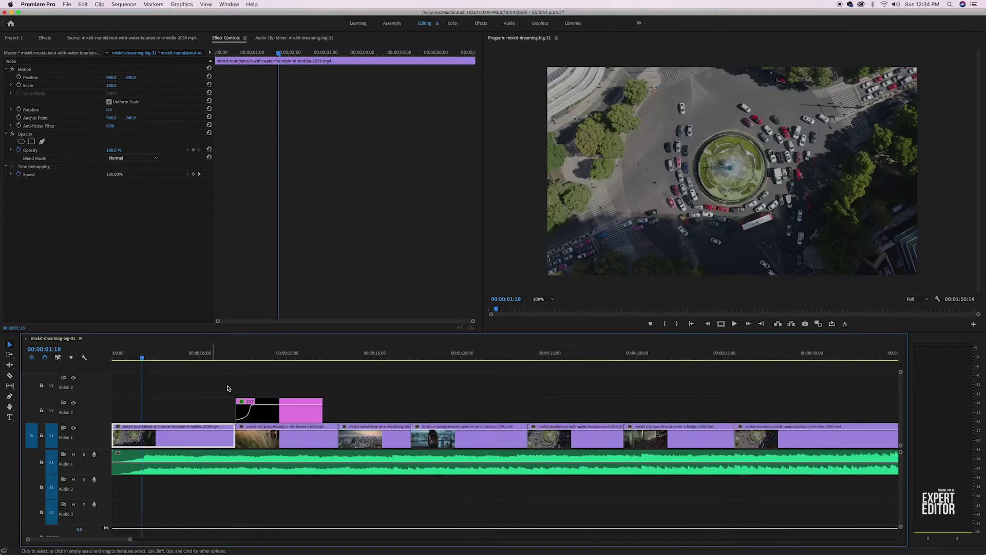
key("equal")
key("equal")
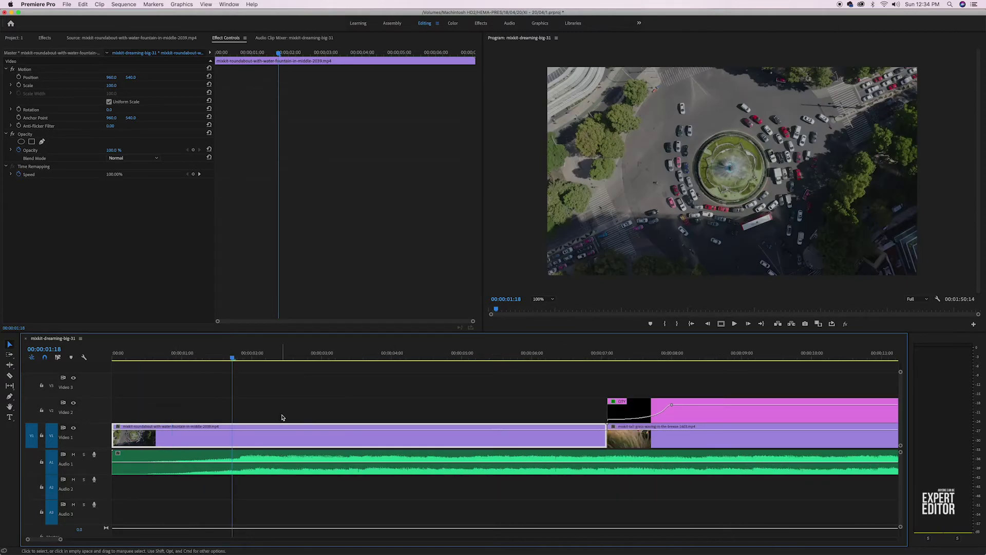
key("equal")
key("equal")
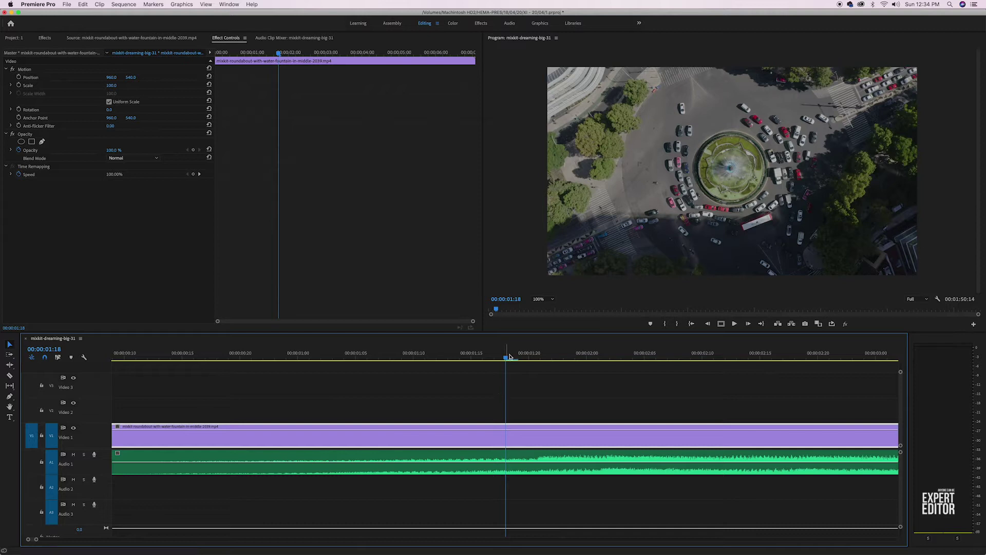
left_click_drag(508, 355, 535, 358)
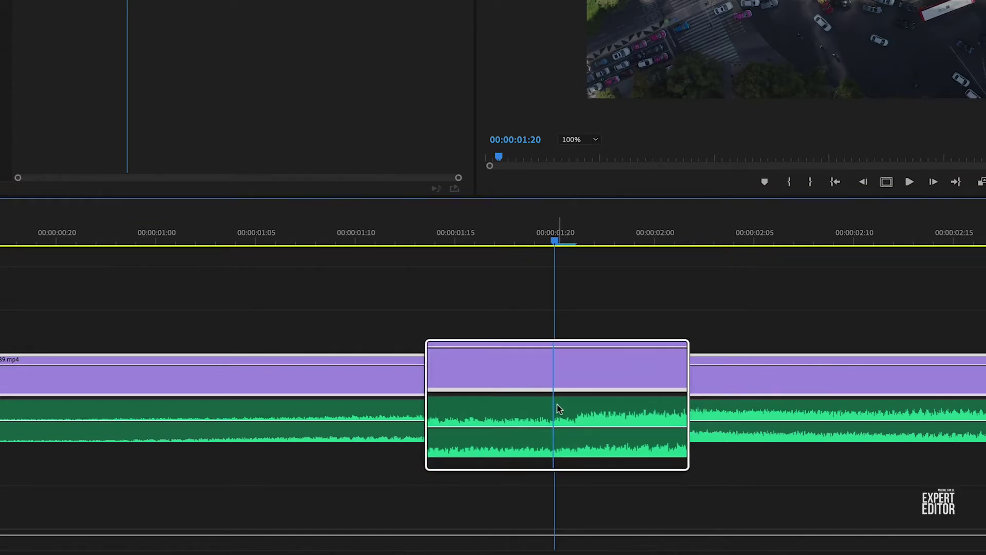
Step: Show audio time units on the sequence's time ruler and inspect the music waveform around the playhead at sample level
right_click(564, 241)
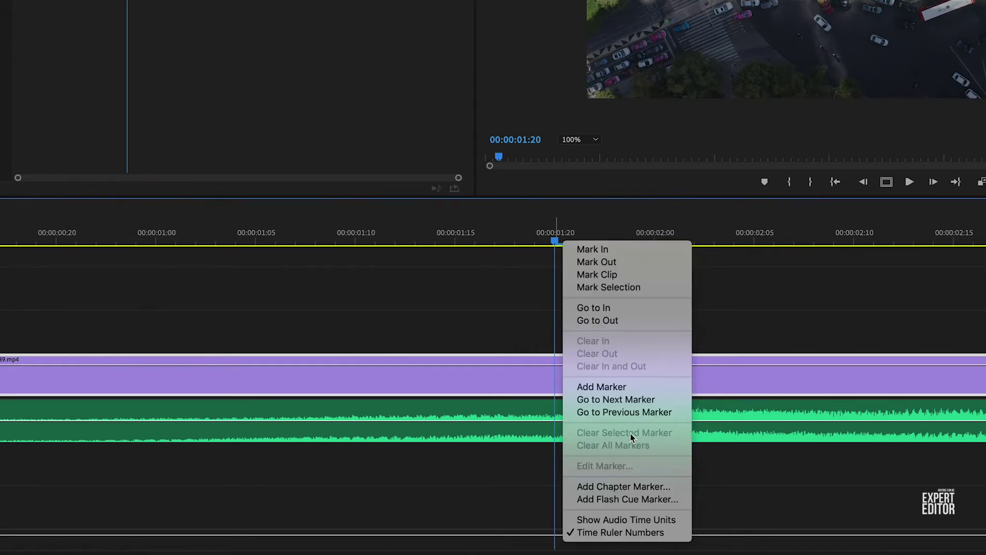
left_click(636, 520)
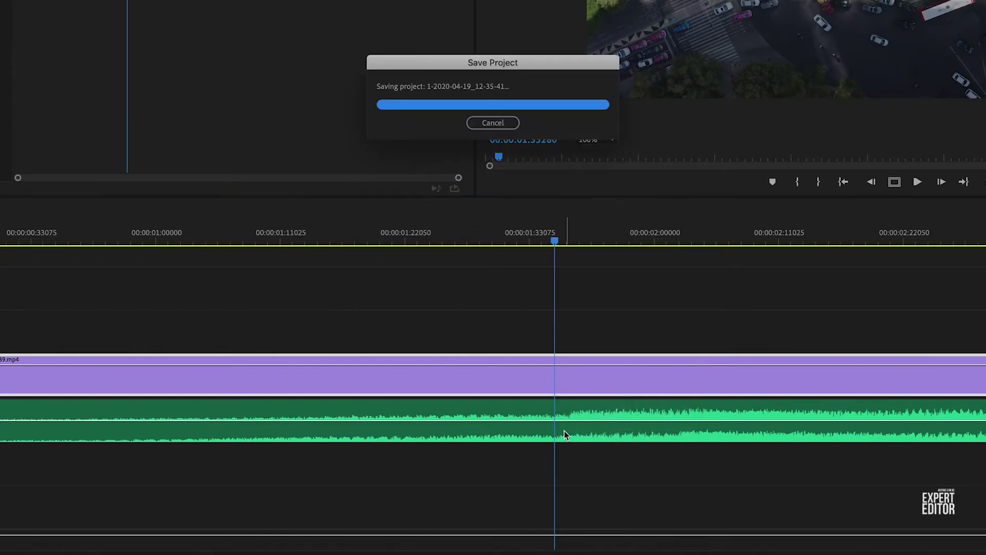
key("equal")
key("equal")
key("equal")
key("equal")
key("equal")
key("equal")
key("equal")
key("equal")
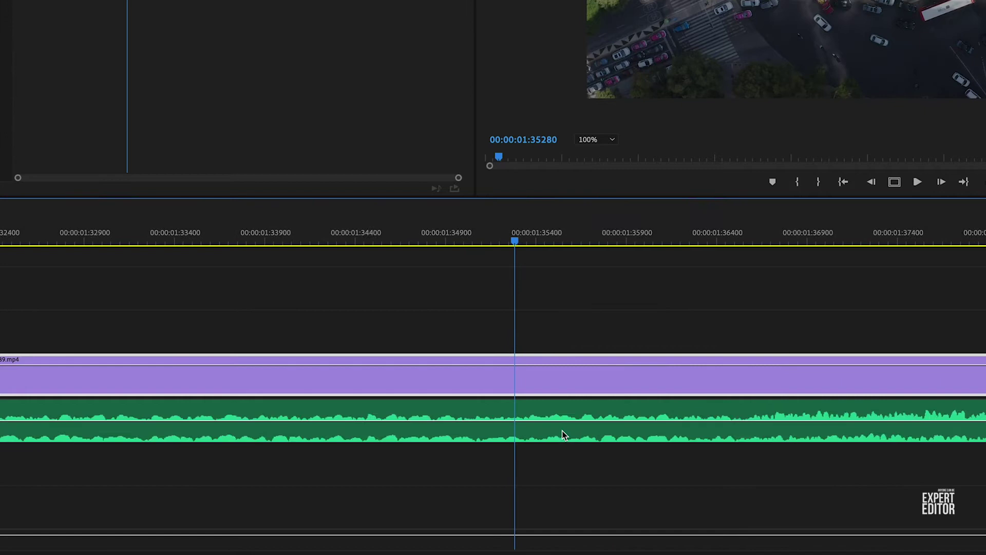
key("equal")
key("equal")
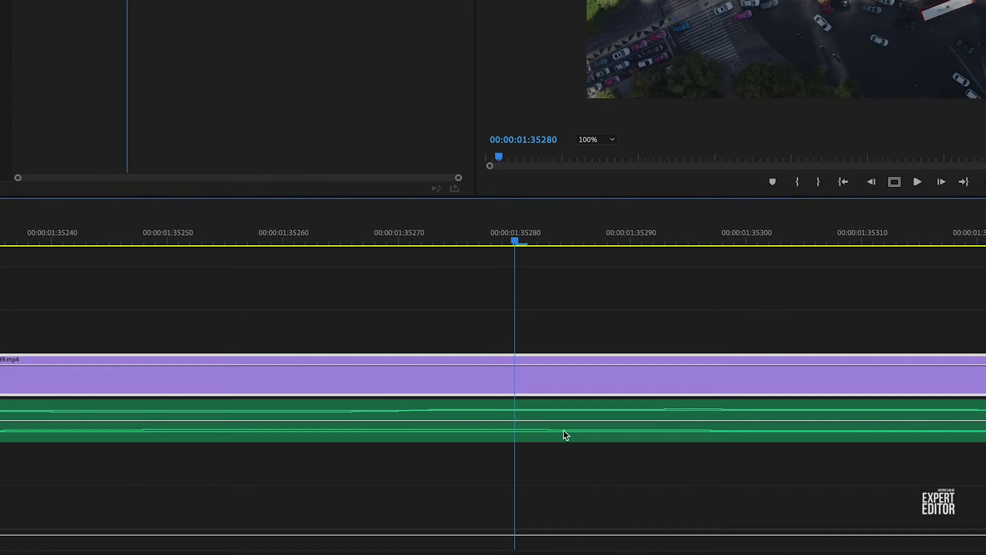
Step: Move the playhead in audio units to 00:00:01:35438, closer to where the music gets louder
key("minus")
key("minus")
key("minus")
key("minus")
key("minus")
key("minus")
key("minus")
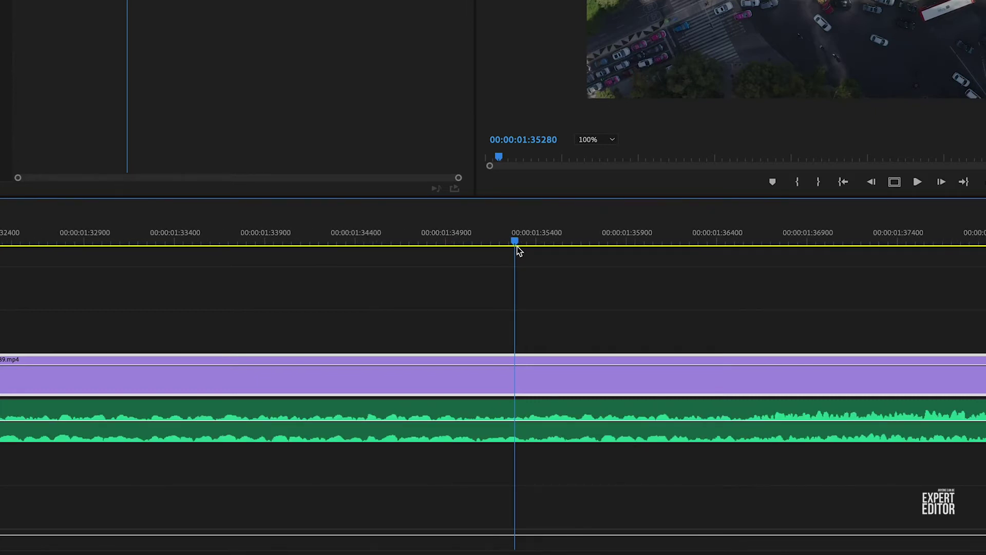
key("equal")
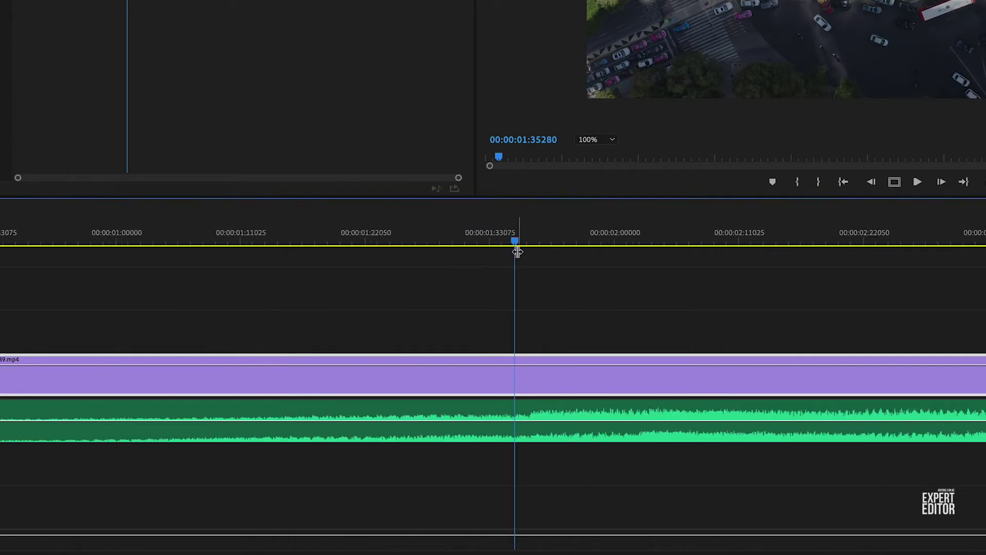
key("minus")
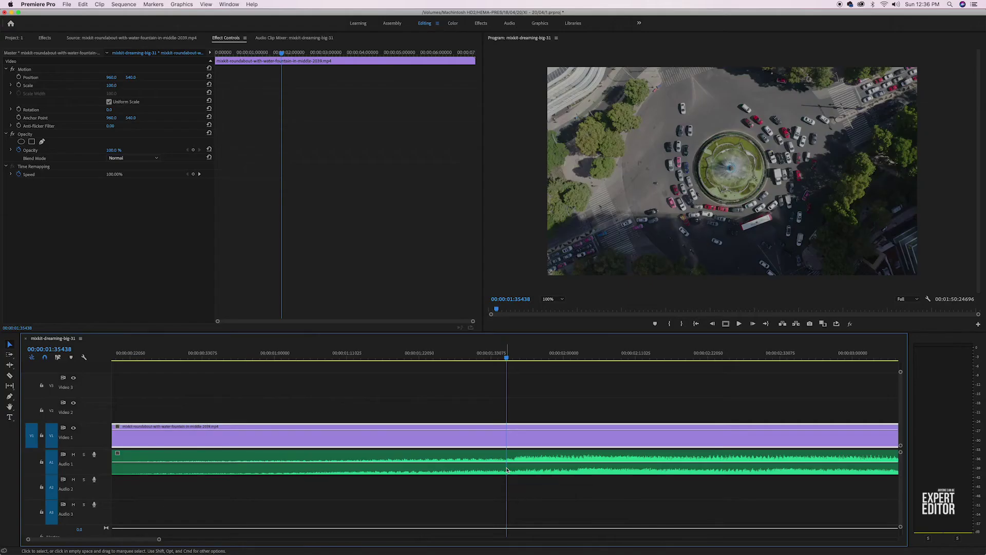
Step: Move the playhead to the middle of the aerial city clip and raise that clip straight up to Video 2
key("minus")
key("minus")
key("minus")
key("minus")
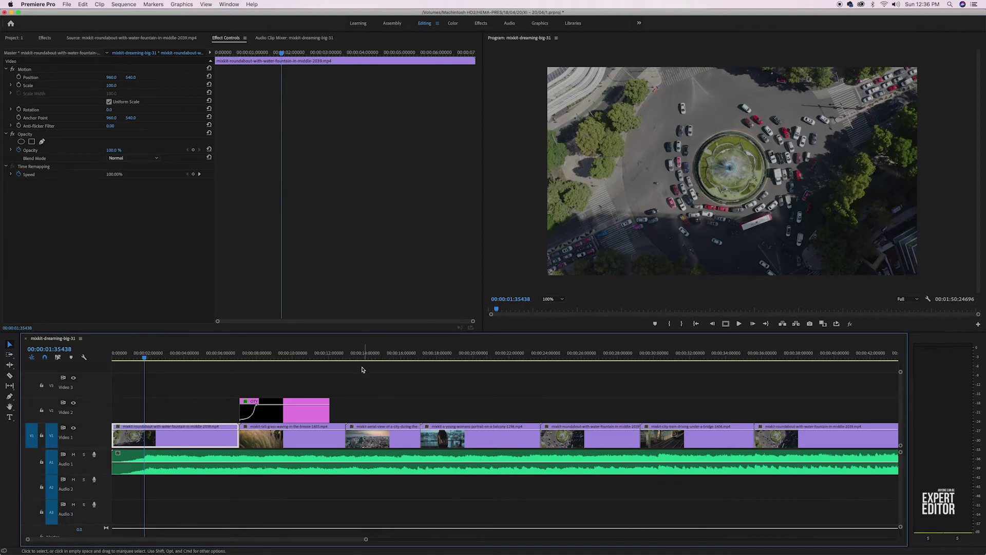
left_click_drag(353, 359, 384, 357)
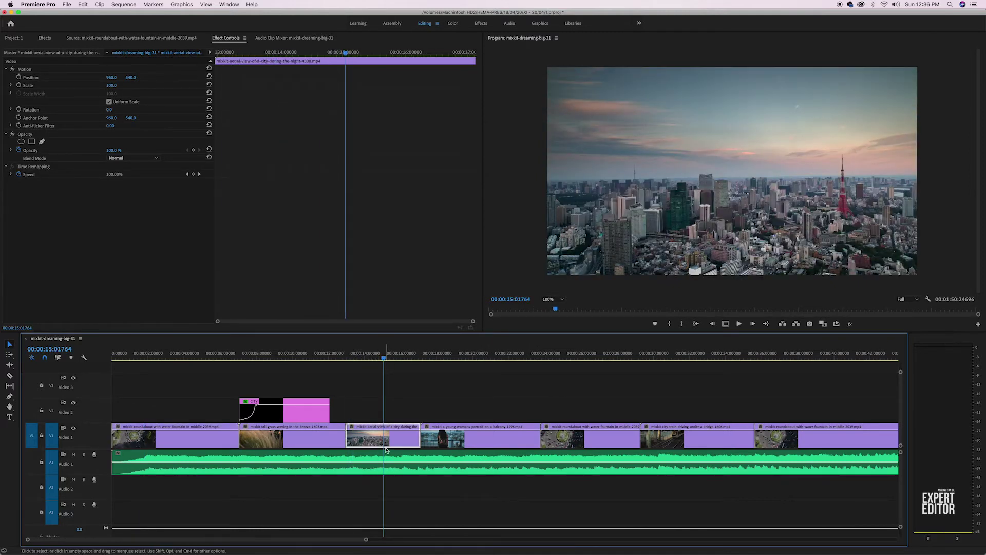
left_click_drag(374, 440, 374, 416)
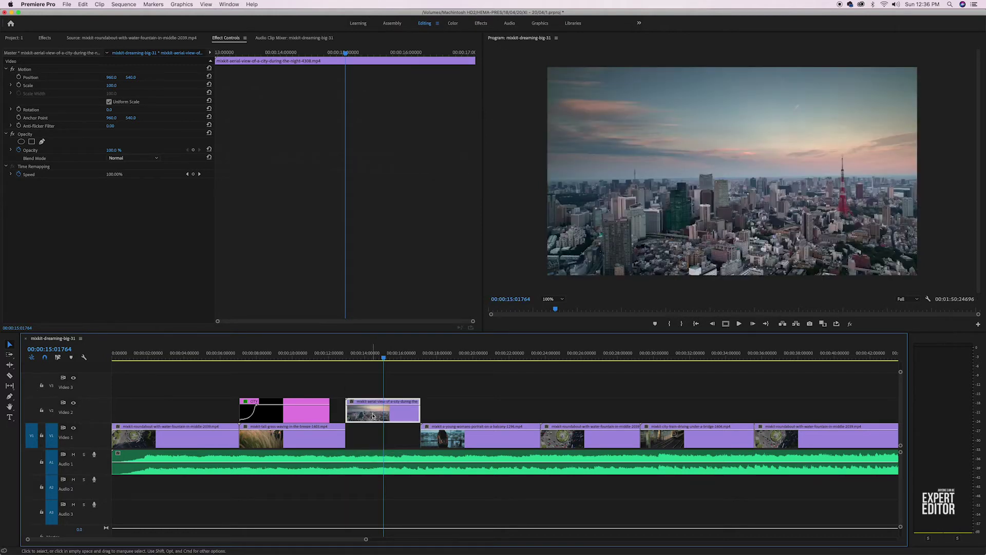
Step: Examine how the raised aerial city clip lines up with the neighbouring clips on Video 1
key("equal")
key("equal")
key("equal")
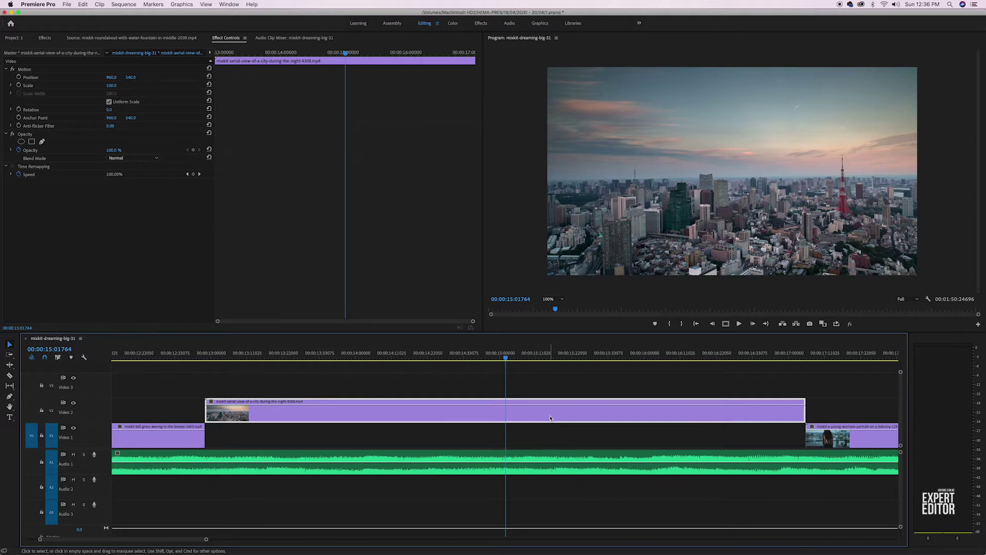
key("equal")
key("equal")
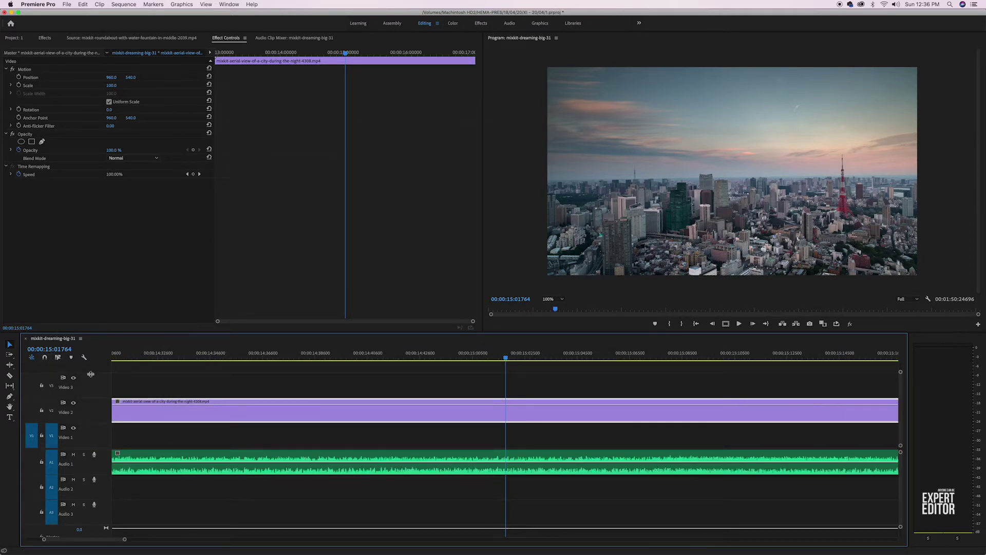
key("minus")
key("minus")
key("minus")
key("minus")
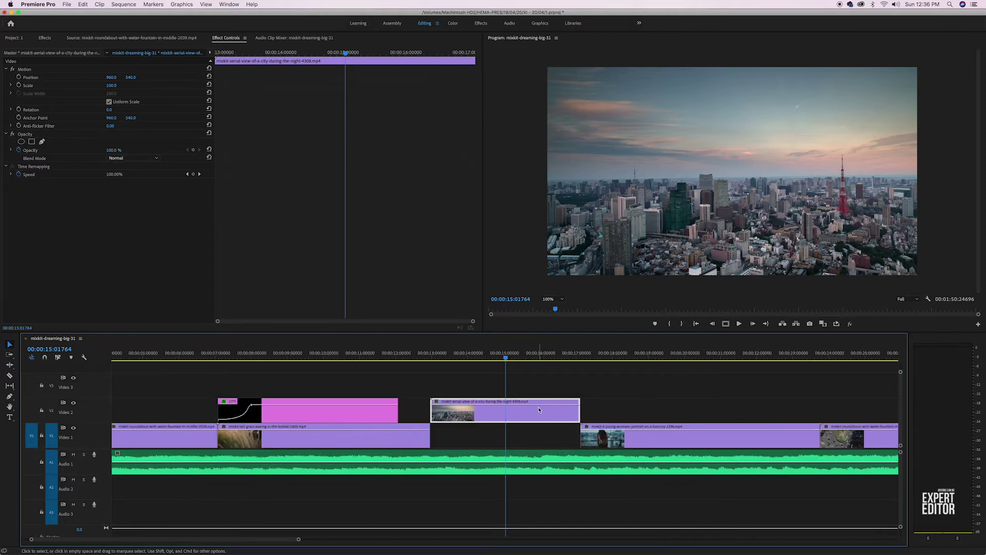
Step: Try moving the roundabout clip before the train clip up to Video 2, and undo the last two clip moves
key("minus")
left_click_drag(586, 445, 578, 418)
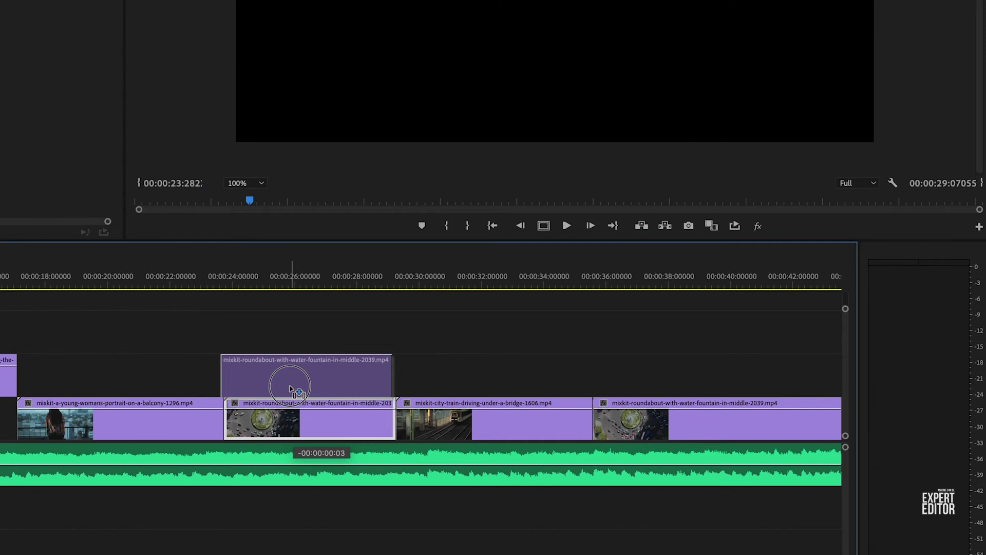
left_click_drag(291, 389, 296, 392)
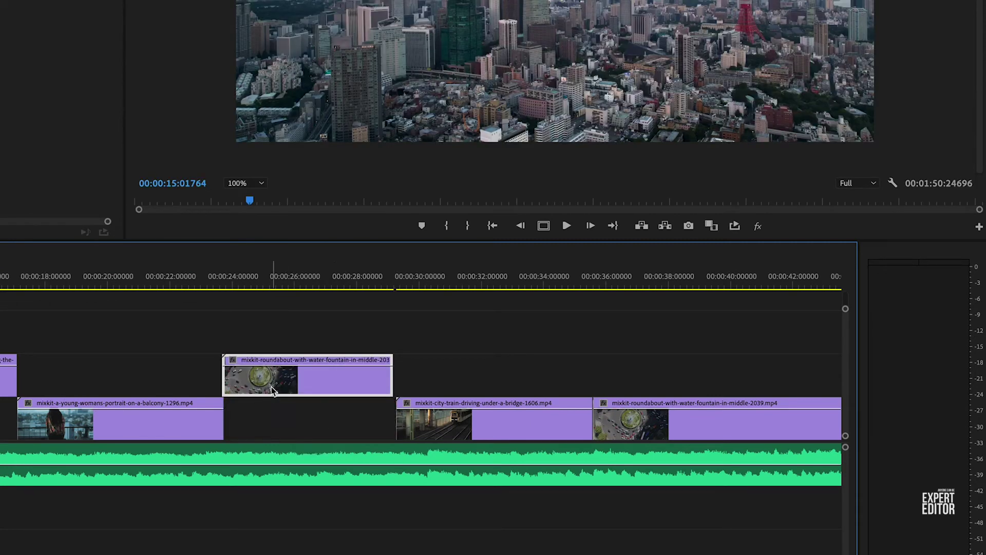
key("super+z")
key("super+z")
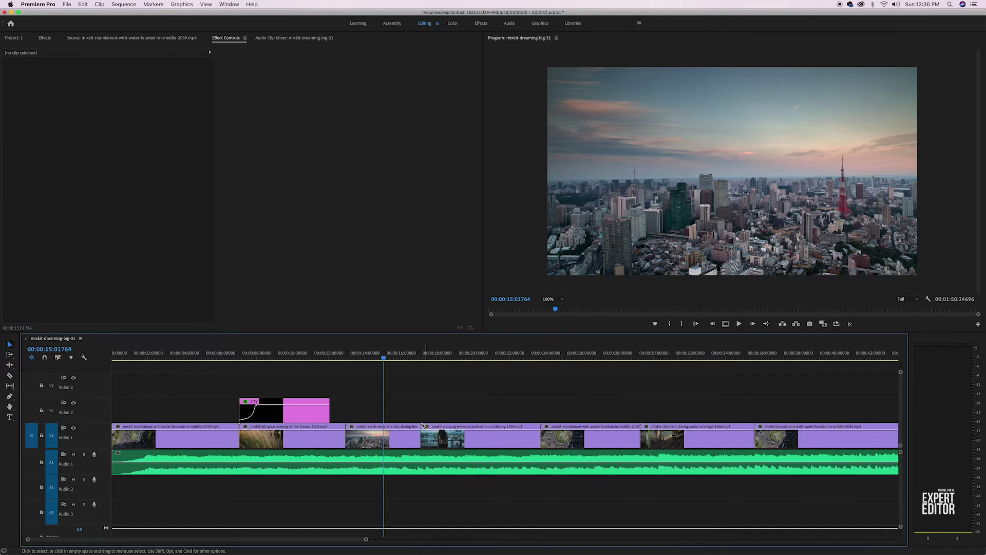
Step: Turn timeline snapping back on, and move the aerial city clip up to Video 2 and back down to Video 1
left_click(45, 358)
left_click_drag(394, 443, 398, 417)
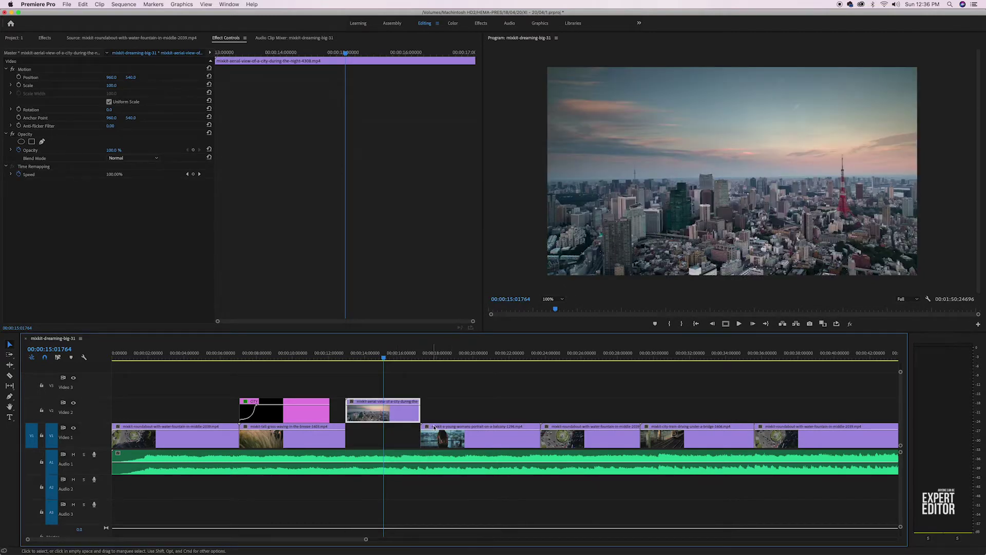
key("=")
key("=")
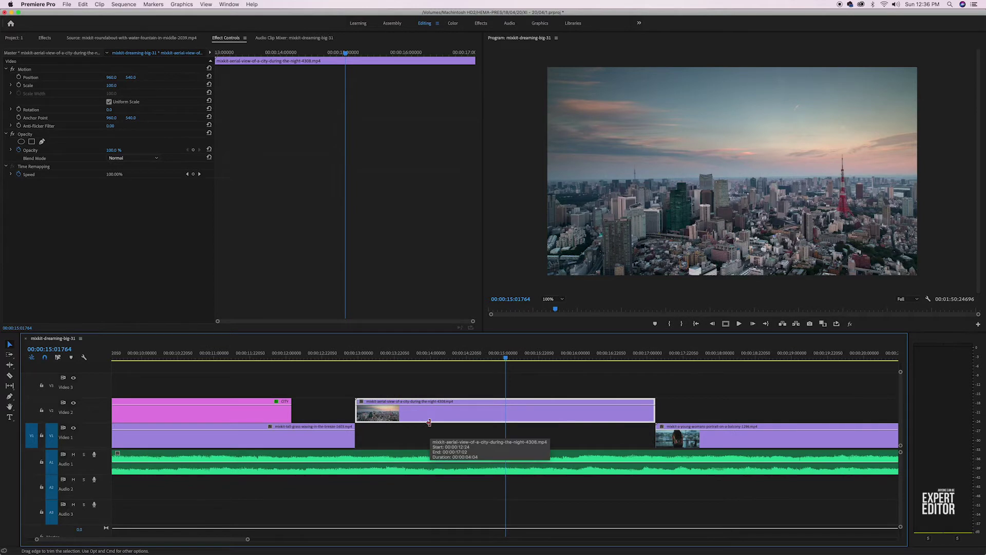
key("=")
key("-")
key("-")
key("-")
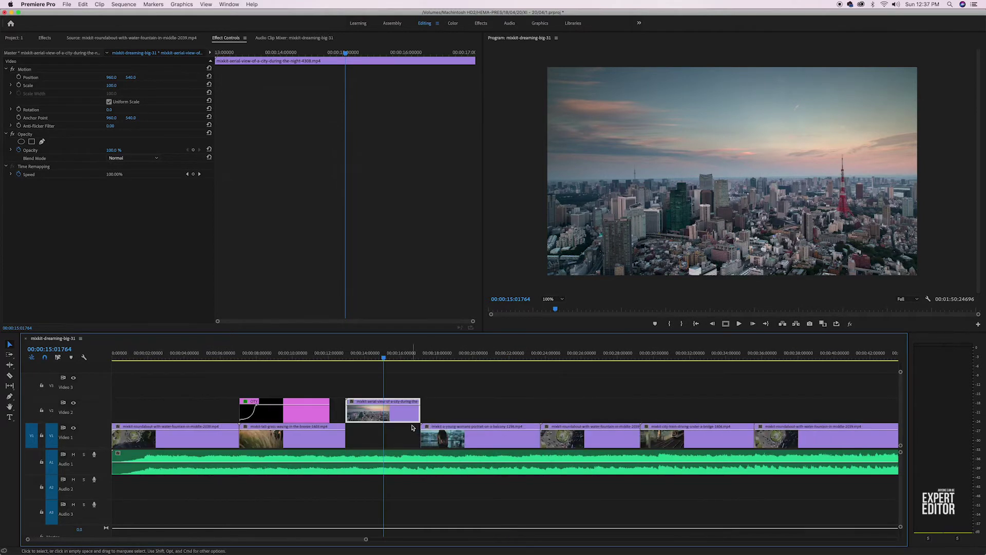
key("alt+Down")
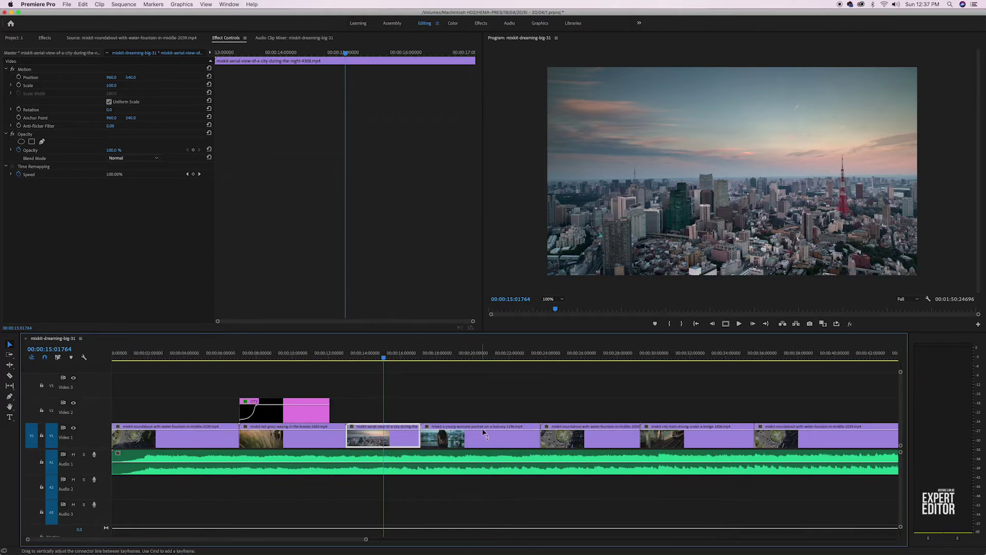
Step: Nudge the roundabout and train clips together up to Video 2 without a time shift, and return them to Video 1
left_click(592, 437)
key("alt+Up")
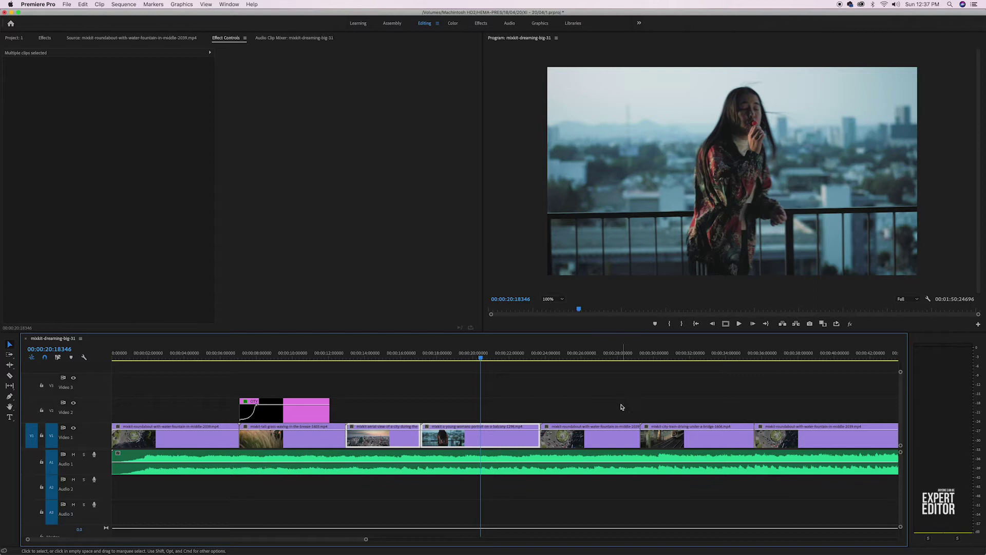
left_click_drag(622, 407, 666, 431)
key("alt+Up")
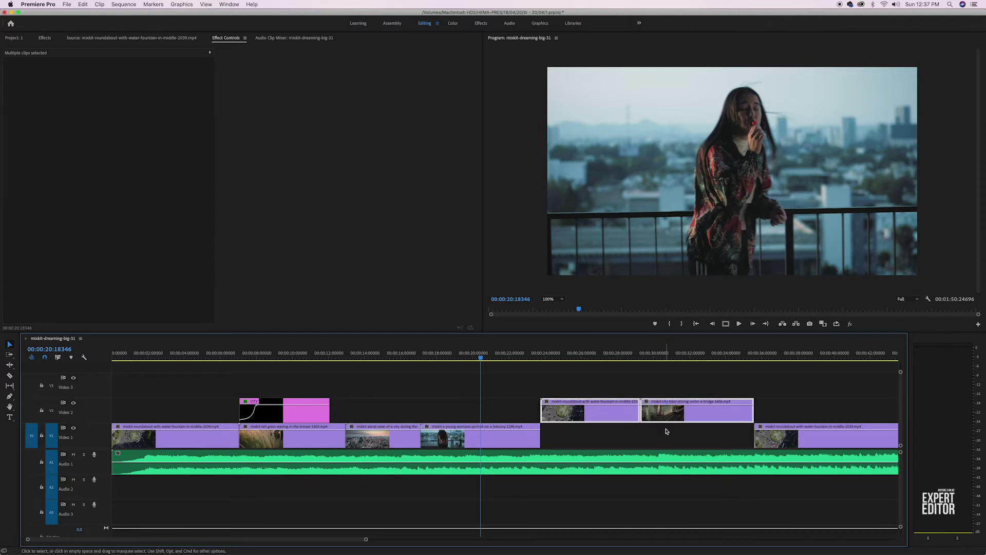
key("alt+Down")
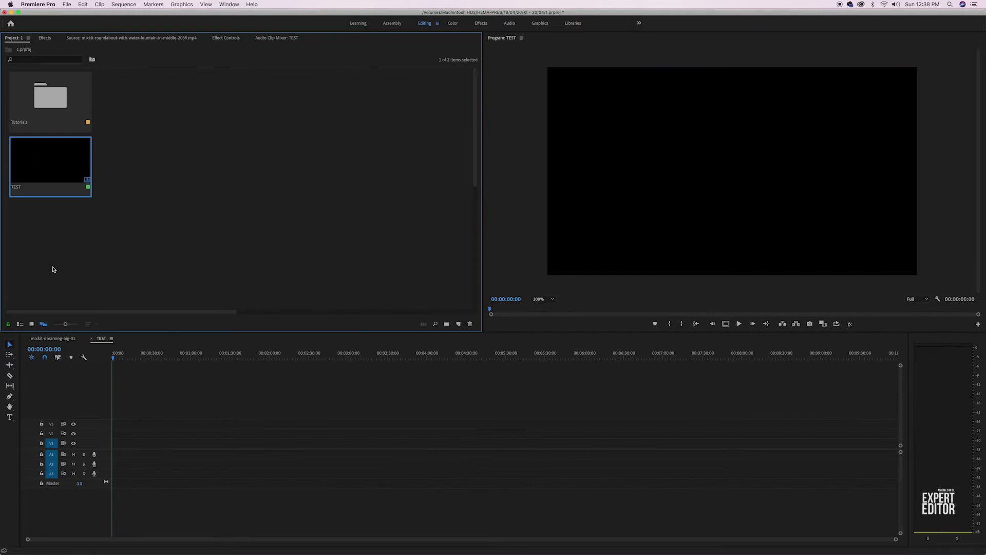
Step: Copy all the Video 1 clips from the mixkit-dreaming-big-31 sequence and paste them into the TEST sequence
left_click(56, 338)
left_click_drag(288, 437, 117, 446)
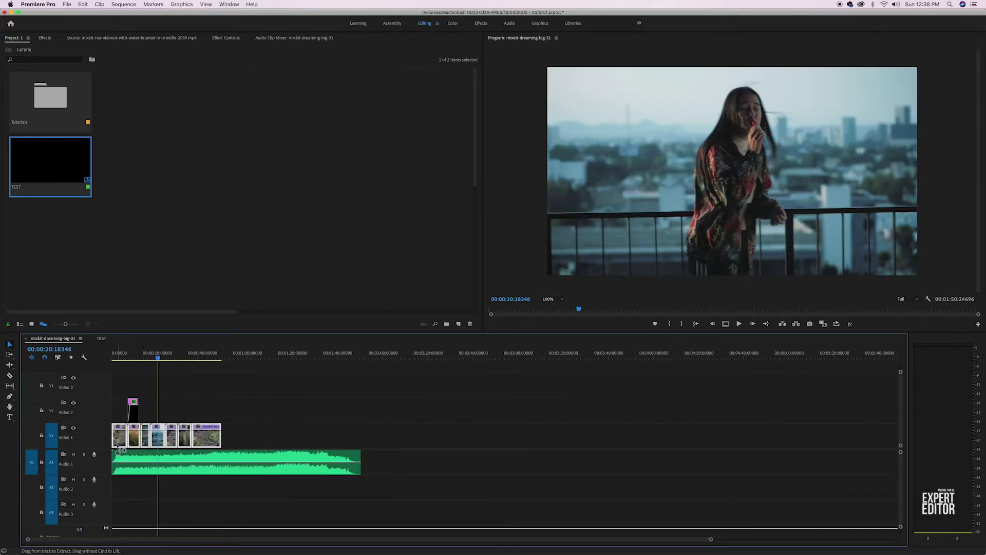
left_click(101, 338)
key("super+v")
left_click(117, 369)
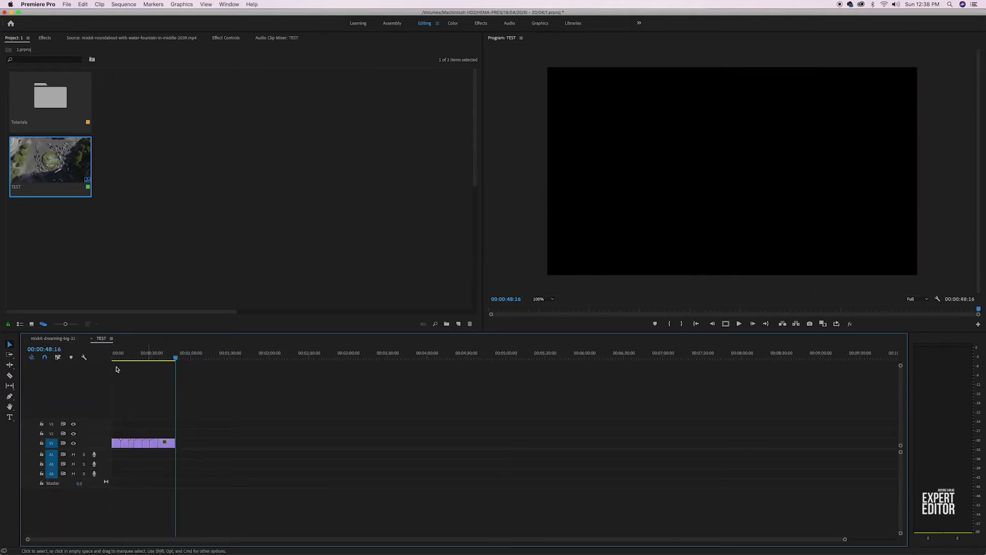
Step: Delete the five middle clips in the TEST sequence and close the gap between the two remaining roundabout clips
left_click(144, 356)
key("=")
key("=")
key("=")
key("=")
key("=")
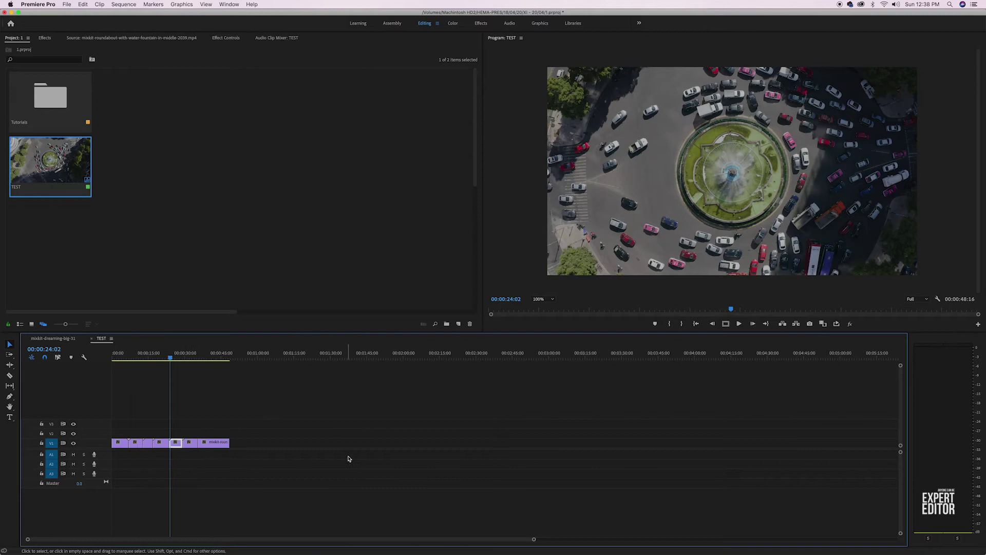
key("minus")
key("minus")
key("minus")
key("minus")
key("minus")
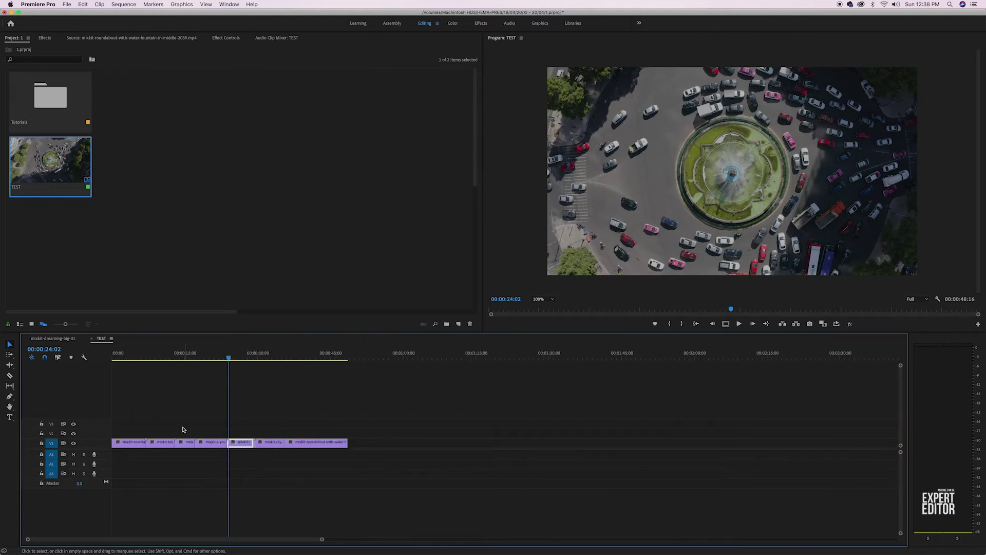
left_click_drag(167, 424, 265, 456)
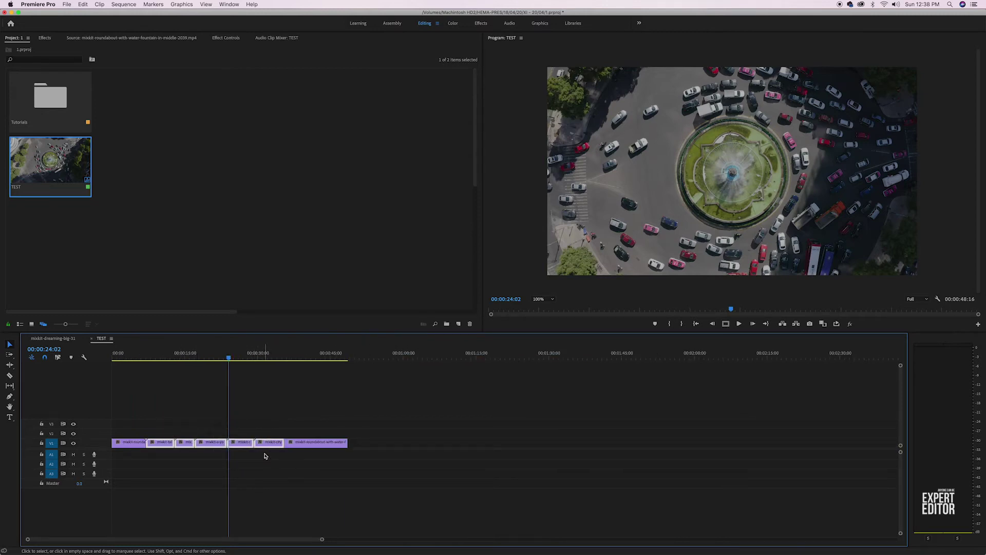
key("Delete")
left_click(218, 448)
key("Delete")
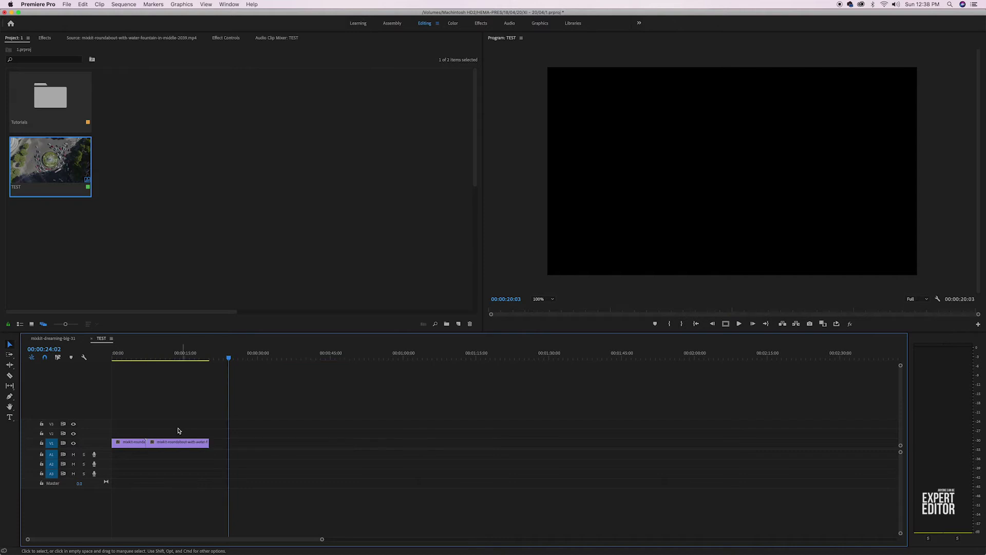
Step: Move the TEST playhead to 00:00:10:00 over the last clip, and switch back to the mixkit-dreaming-big-31 sequence
left_click(128, 359)
left_click_drag(135, 358, 162, 451)
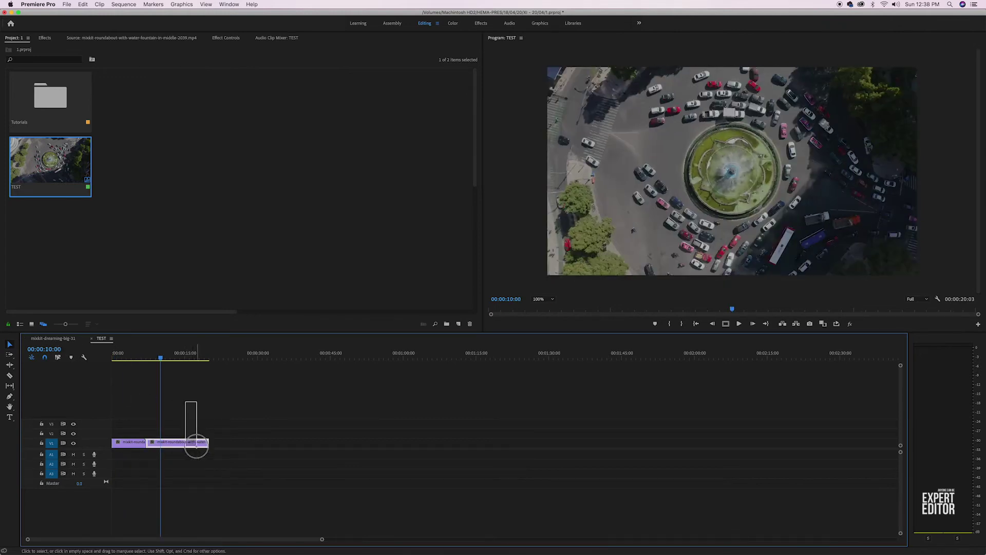
left_click(59, 338)
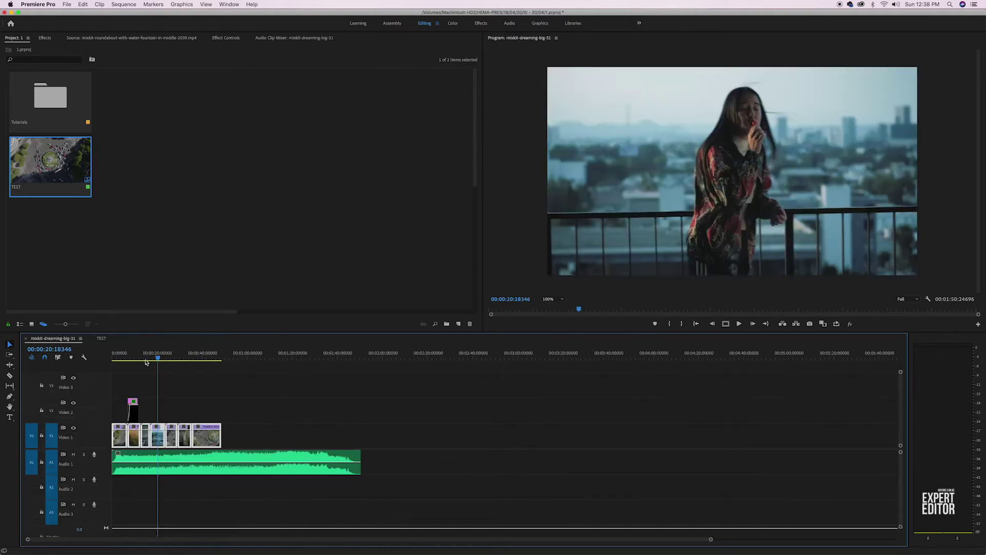
Step: Paste the copied TEST roundabout clip past the end of the music in the mixkit-dreaming-big-31 sequence, and delete it
left_click(372, 355)
key("ctrl+v")
left_click_drag(451, 398, 386, 441)
Step: Dock the TEST timeline above the mixkit-dreaming-big-31 timeline so both are open together, and move the TEST playhead to 00:00:24:19
left_click(101, 339)
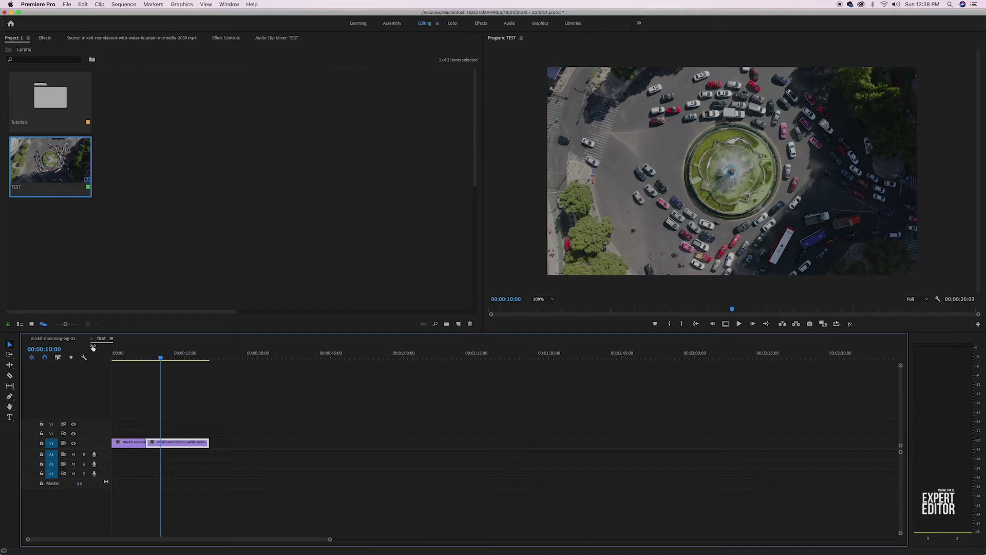
left_click(51, 339)
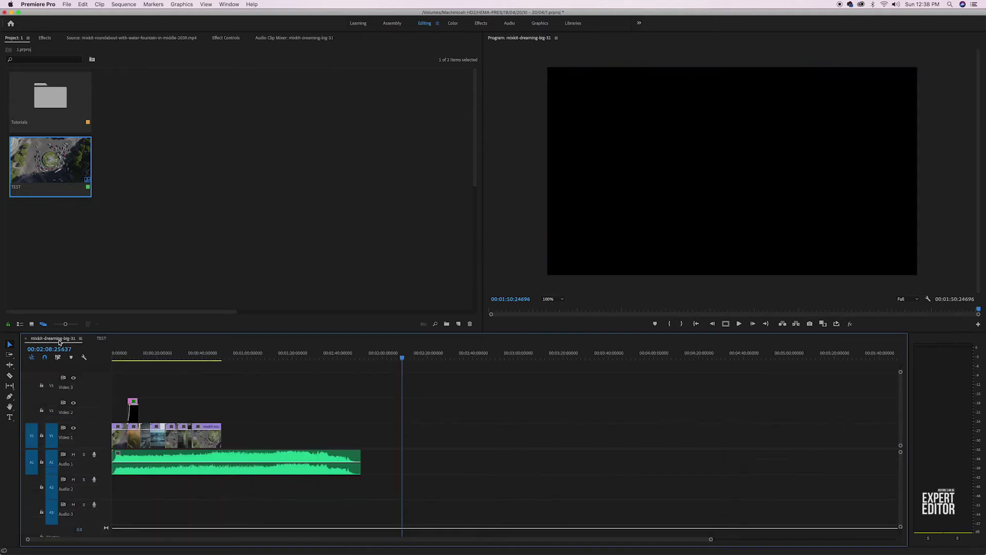
left_click(101, 339)
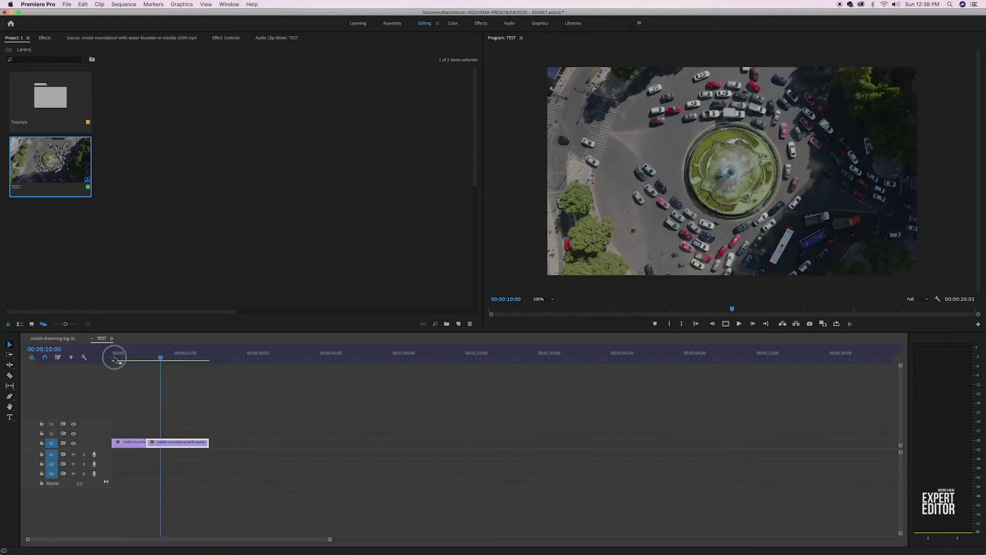
left_click_drag(111, 361, 166, 355)
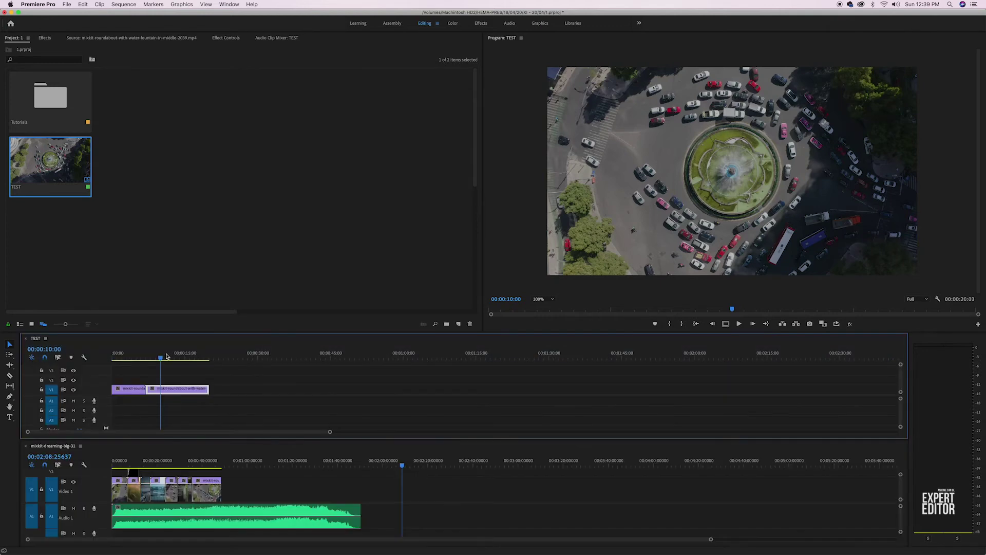
left_click(232, 355)
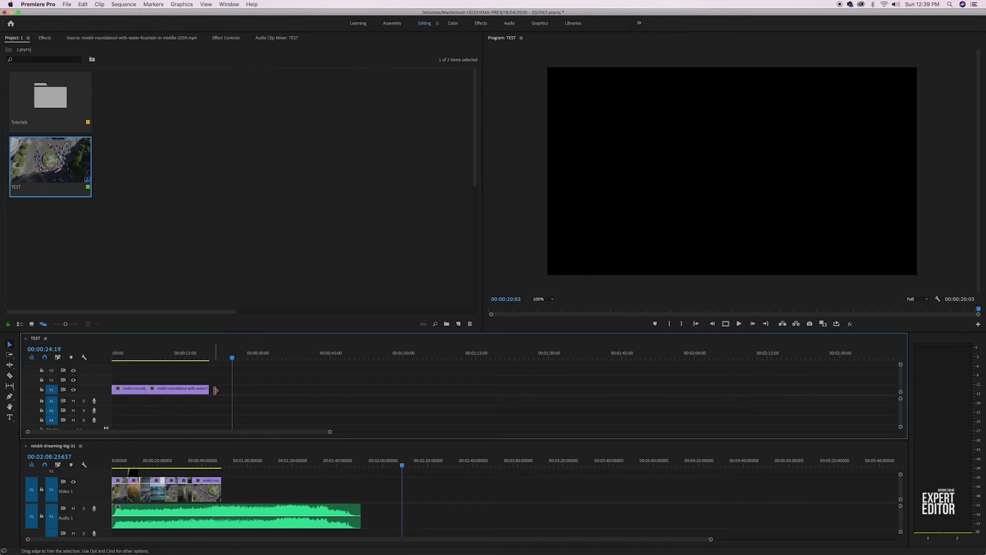
Step: Copy both roundabout clips from the TEST timeline onto Video 1 of mixkit-dreaming-big-31, after its last clip, and remove them
left_click(189, 388)
left_click_drag(189, 391, 257, 488)
left_click_drag(131, 389, 314, 490)
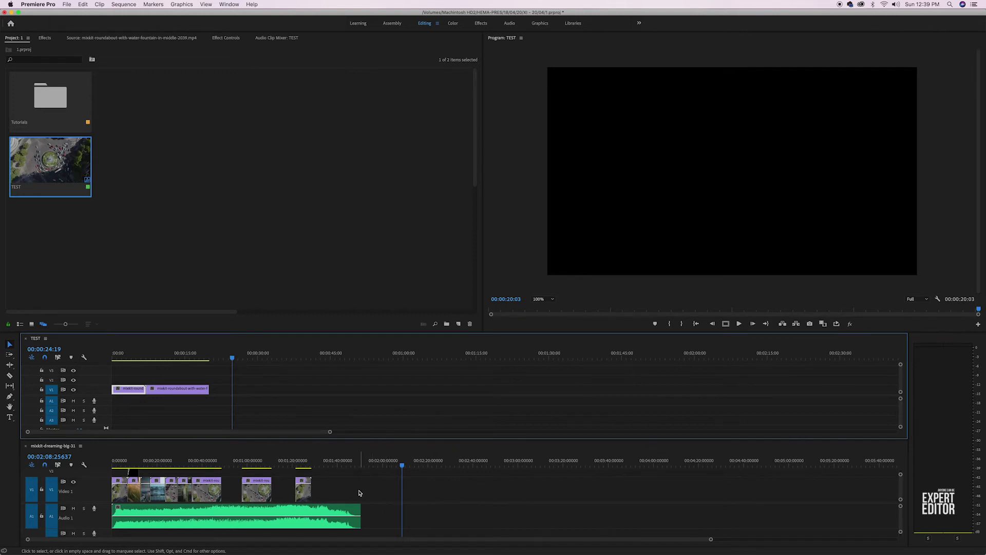
left_click(321, 488)
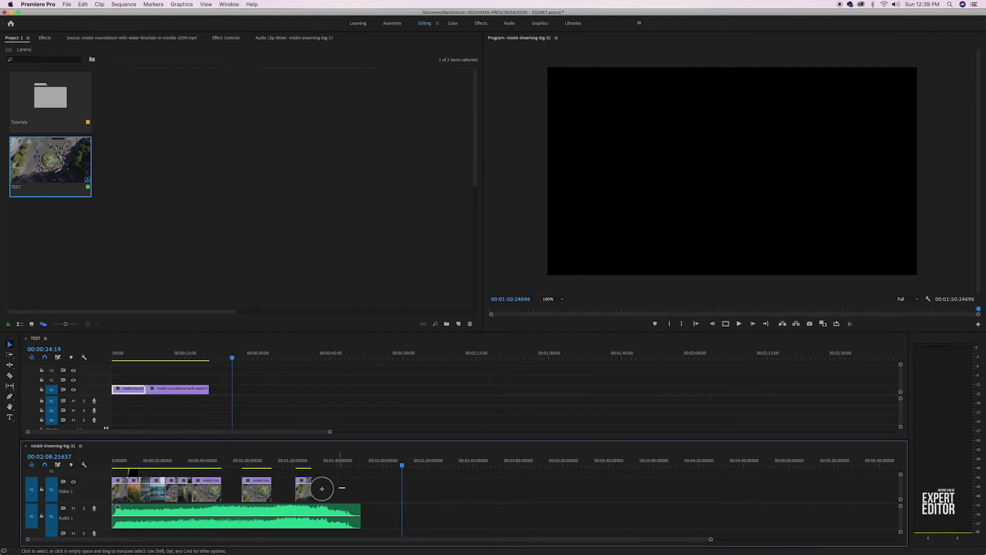
left_click(248, 491)
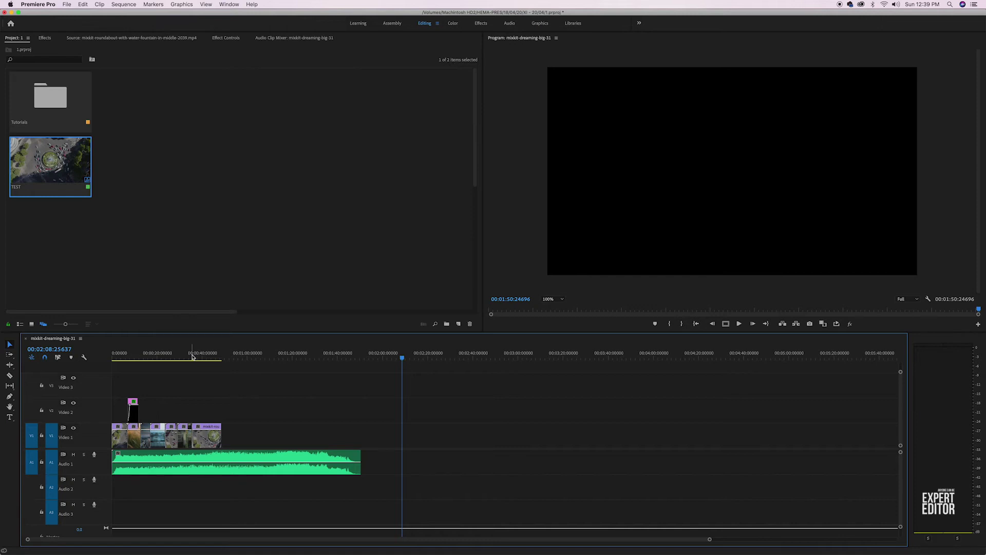
Step: Move the playhead to 00:00:25:30223 over the fifth Video 1 clip, a roundabout shot, and switch to the Color workspace
left_click(162, 356)
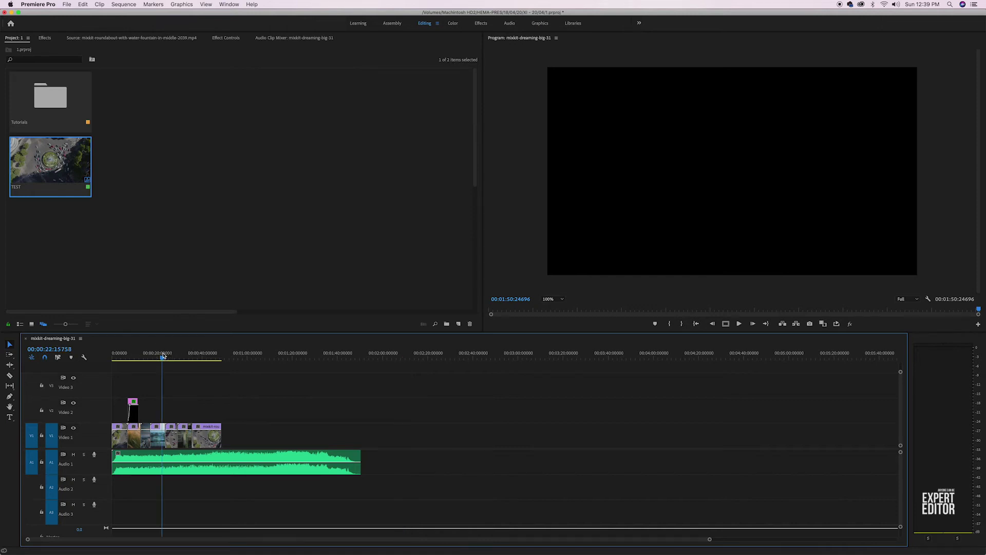
key("equal")
key("equal")
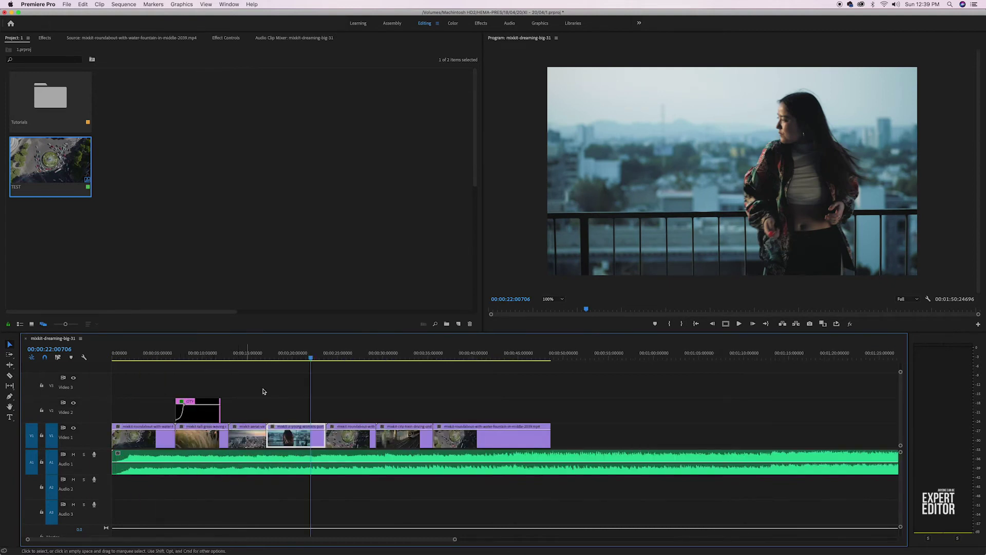
mouse_move(339, 360)
left_mouse_down()
mouse_move(359, 359)
mouse_move(345, 363)
left_mouse_up()
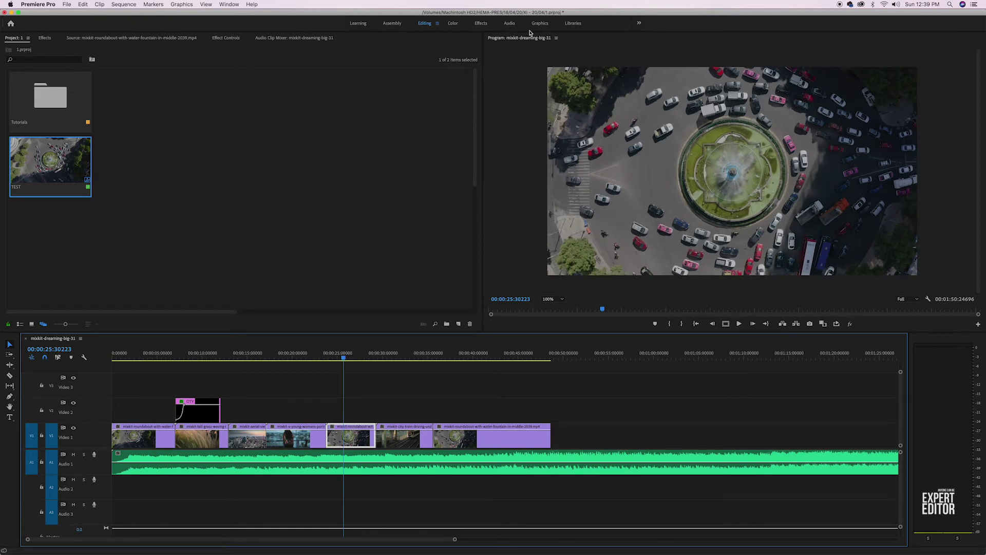
left_click(460, 26)
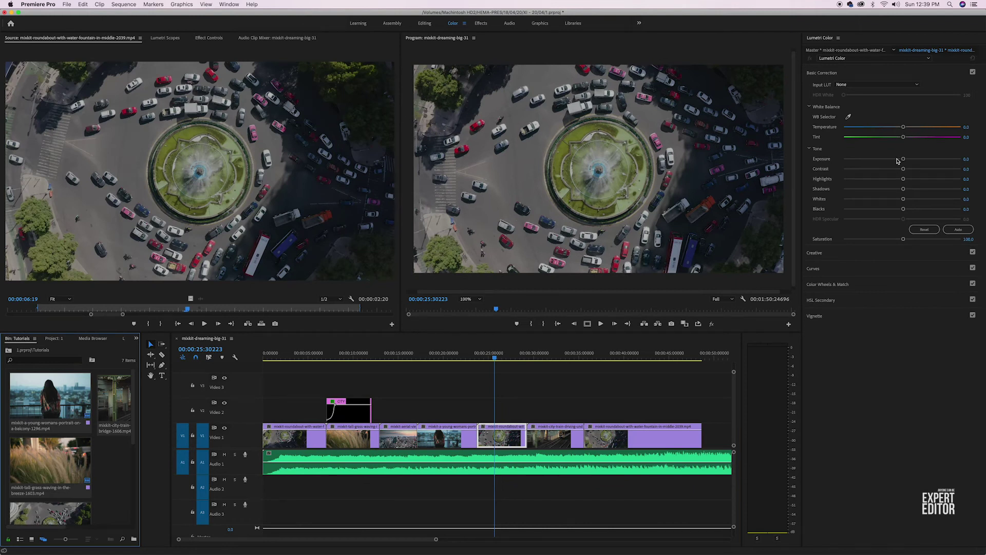
Step: Grade the fifth clip in Lumetri Color: Exposure -0.6, Contrast 62, Whites 62.6, Blacks -14.1, Saturation about 191 and Temperature 22.6
left_click_drag(903, 160, 939, 170)
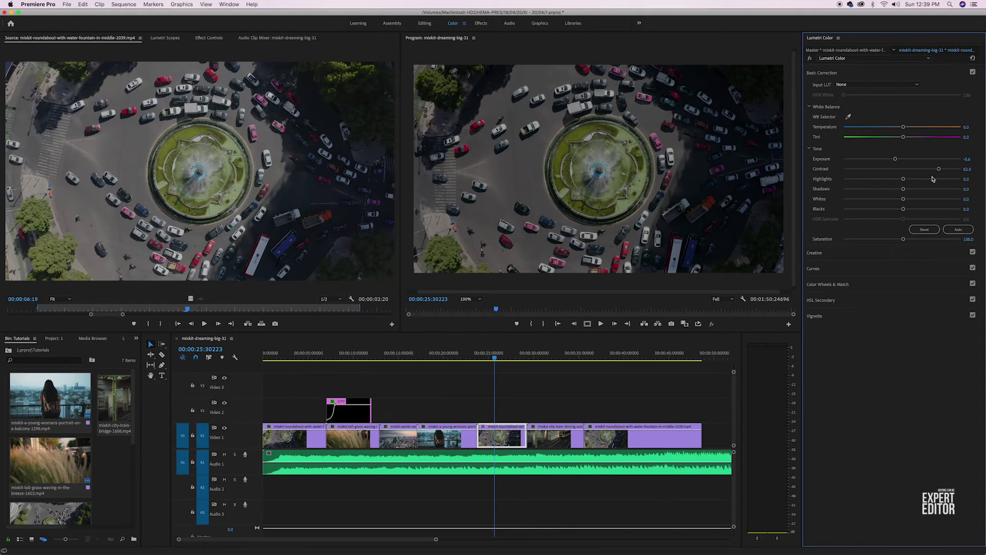
left_click_drag(903, 199, 957, 240)
mouse_move(905, 132)
left_mouse_down()
mouse_move(919, 132)
mouse_move(884, 132)
mouse_move(916, 134)
left_mouse_up()
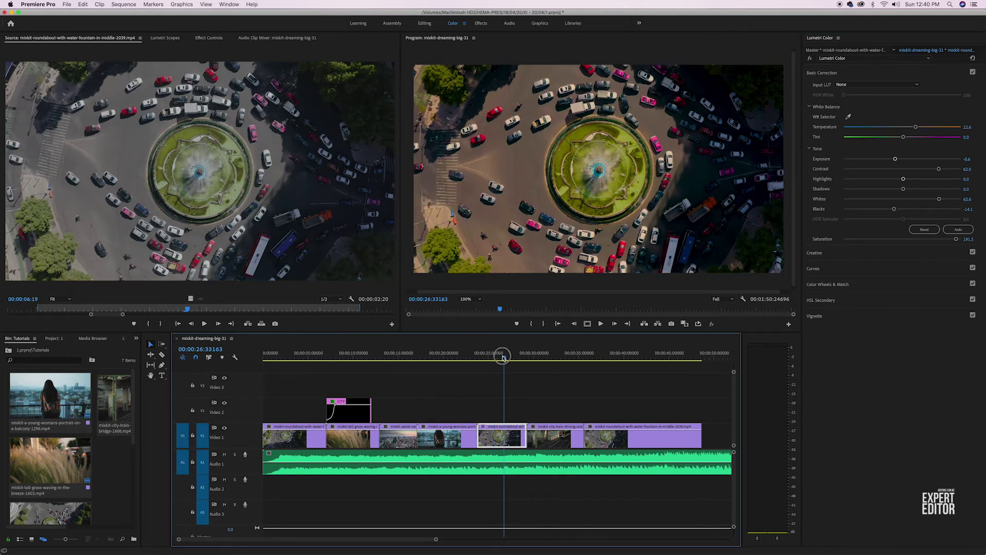
Step: Compare the graded clip with the last roundabout clip in the timeline, and copy the graded fifth clip
left_click(278, 363)
left_click_drag(278, 365, 629, 421)
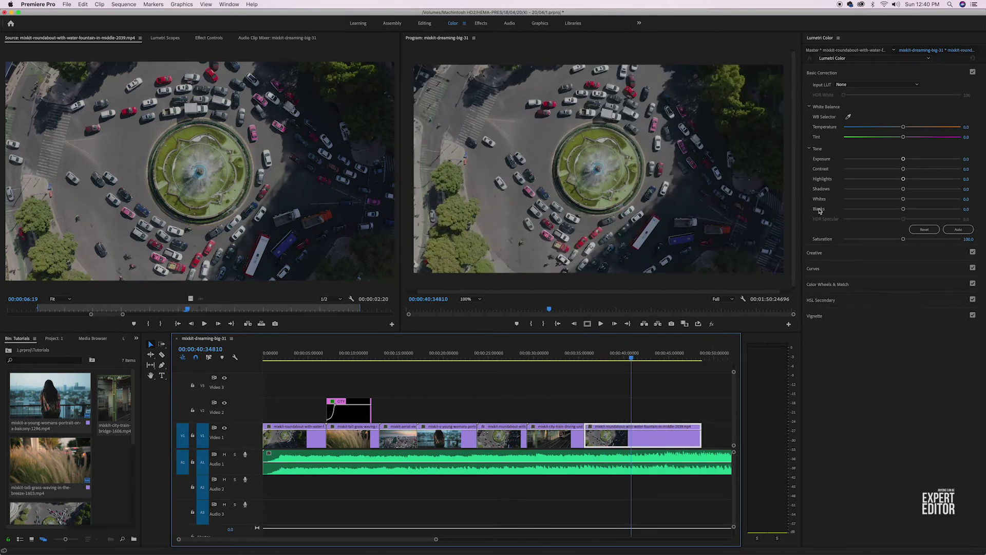
left_click(497, 446)
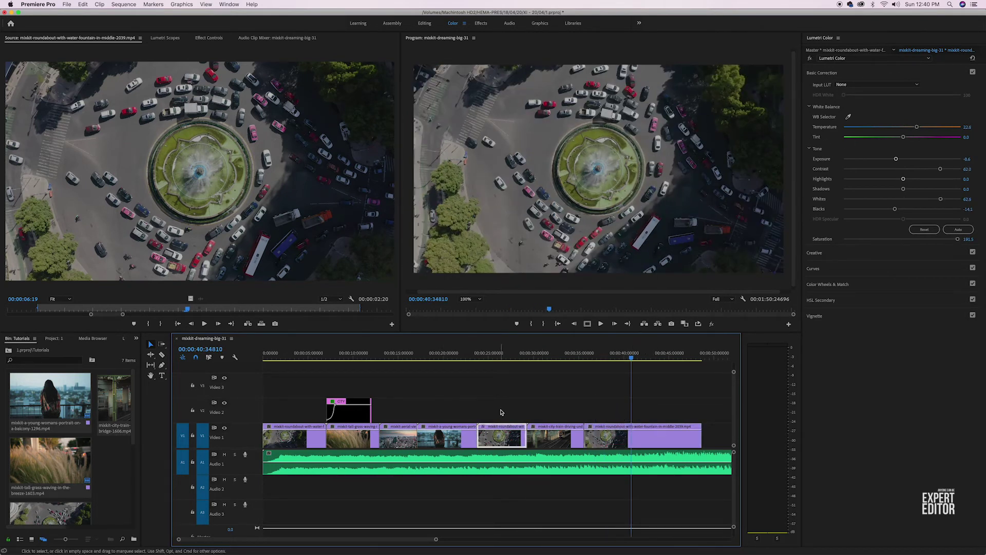
left_click(499, 357)
right_click(504, 438)
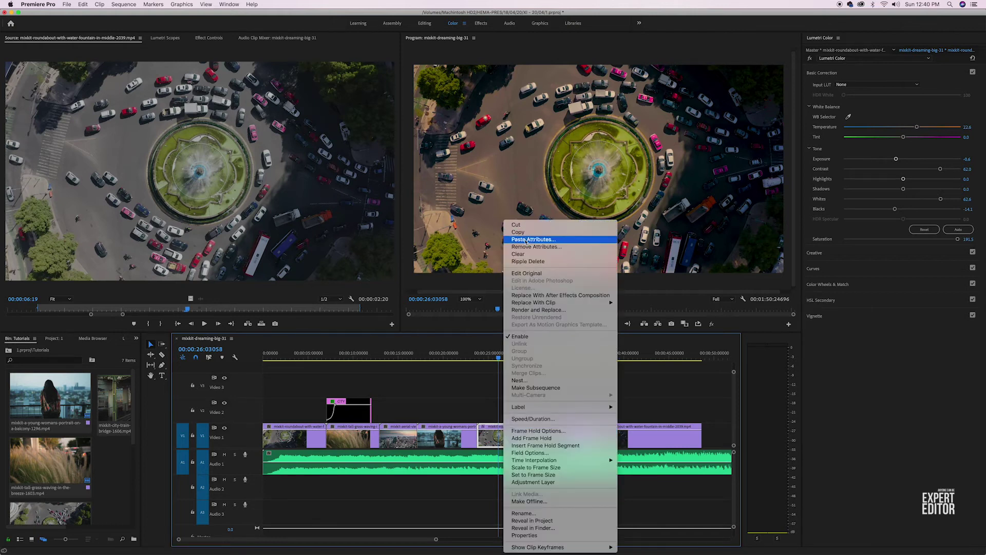
left_click(529, 232)
Step: Paste the copied clip's Motion, Opacity and Lumetri Color attributes onto the last roundabout clip on Video 1
left_click(618, 438)
left_click(618, 356)
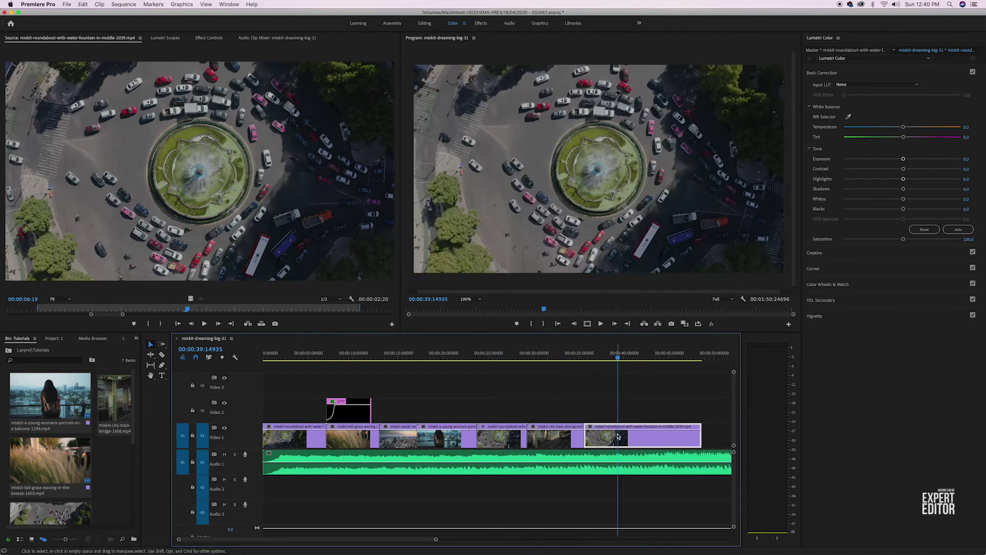
right_click(620, 437)
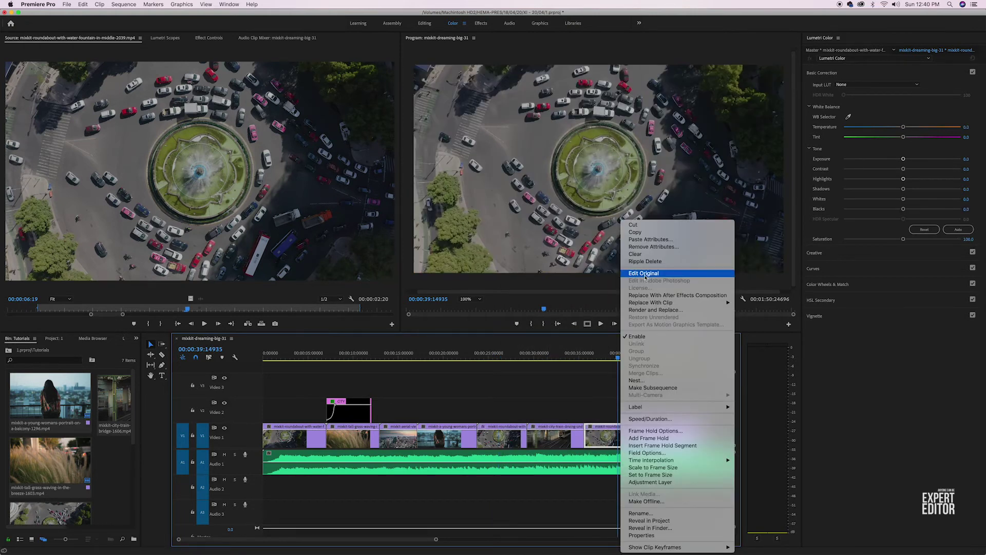
left_click(650, 240)
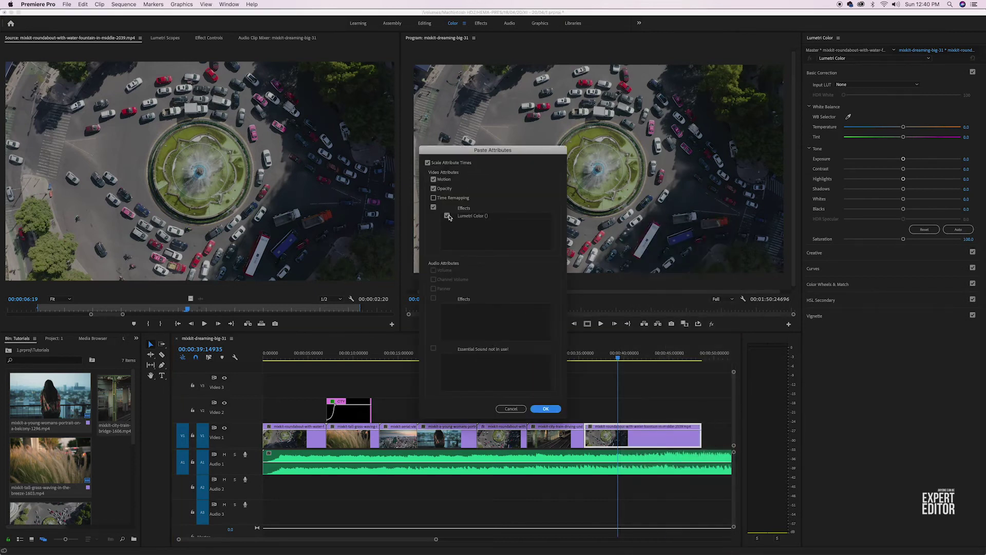
left_click(544, 408)
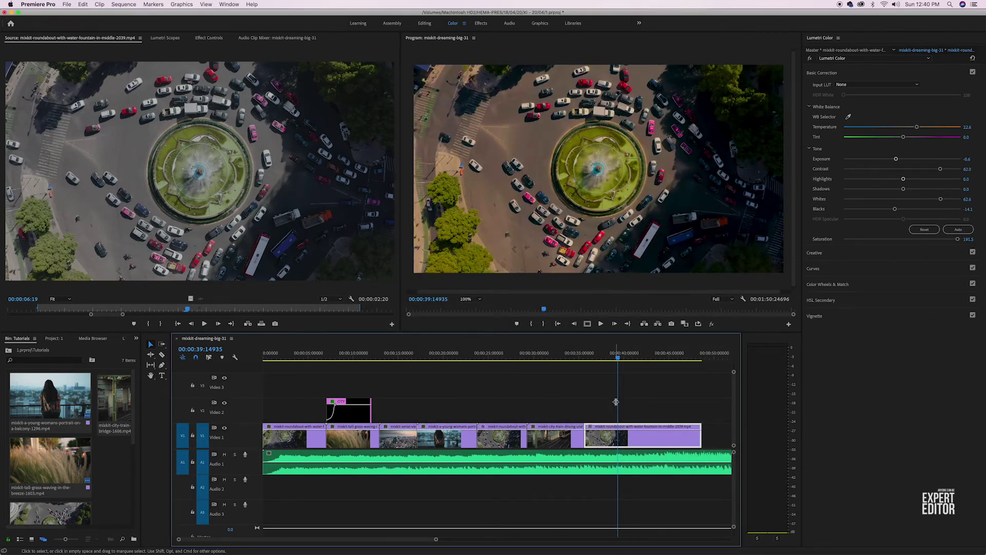
Step: Remove the Motion, Opacity, Time Remapping and Lumetri Color attributes from the fifth clip on Video 1
left_click(281, 442)
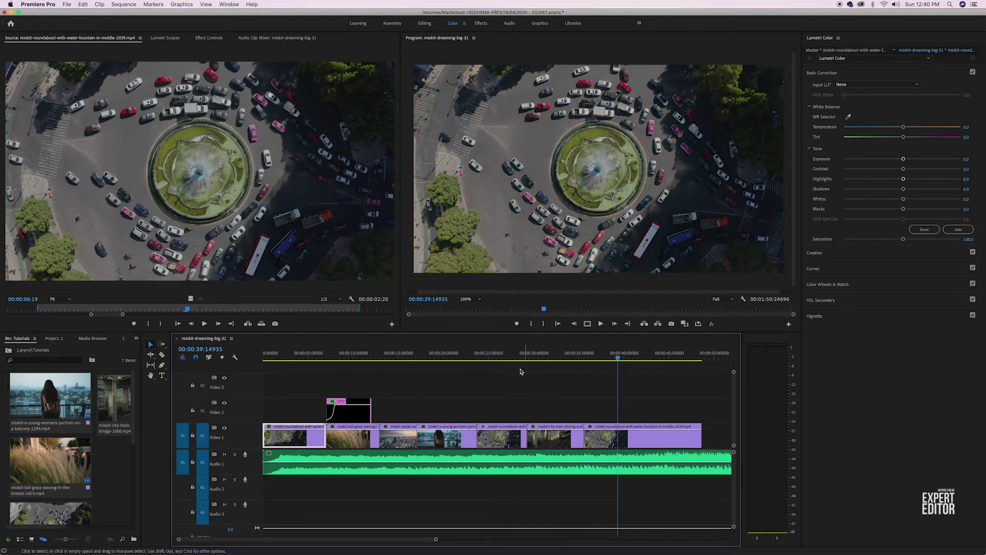
left_click(495, 356)
left_click(506, 440)
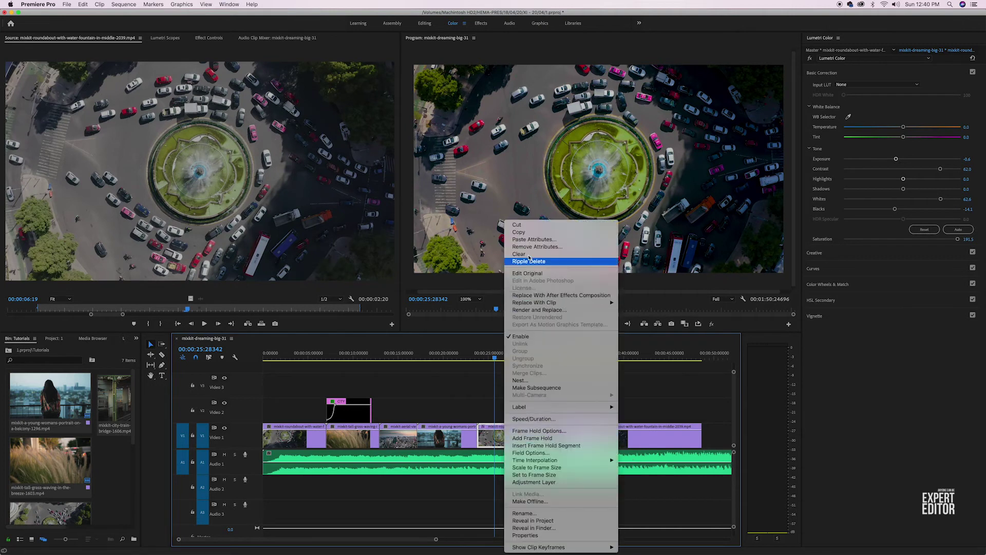
left_click(537, 248)
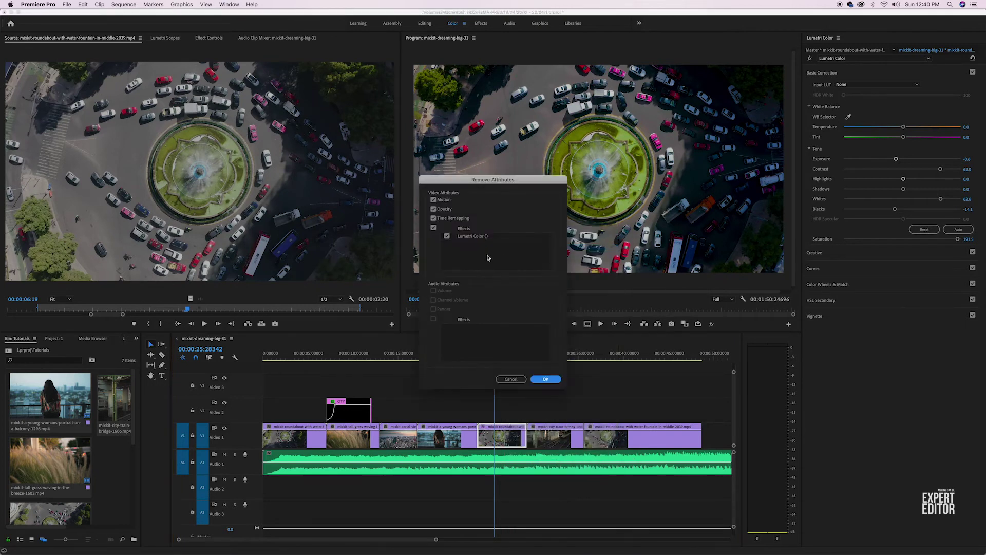
left_click(546, 379)
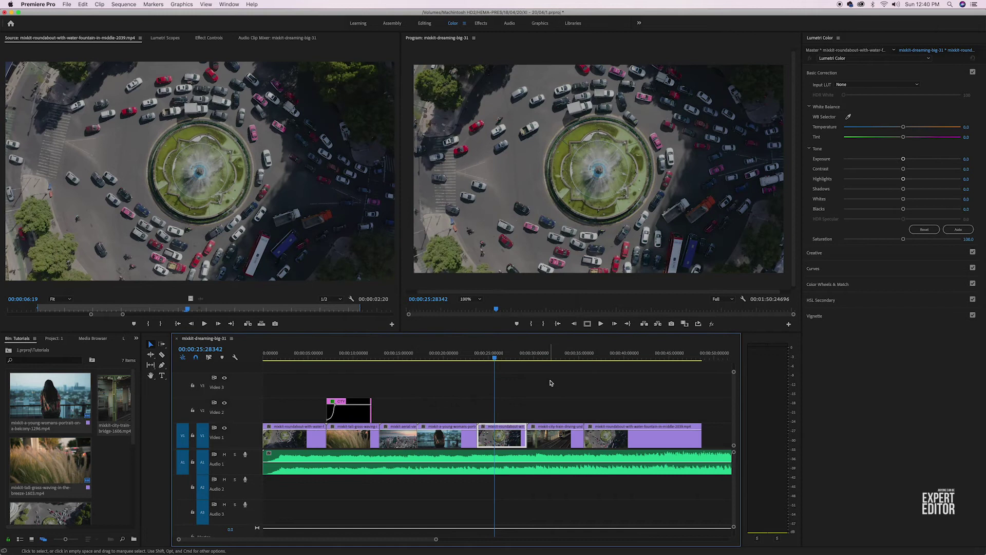
Step: Open the fifth clip in the Source Monitor and target its master clip in Lumetri Color
double_click(501, 437)
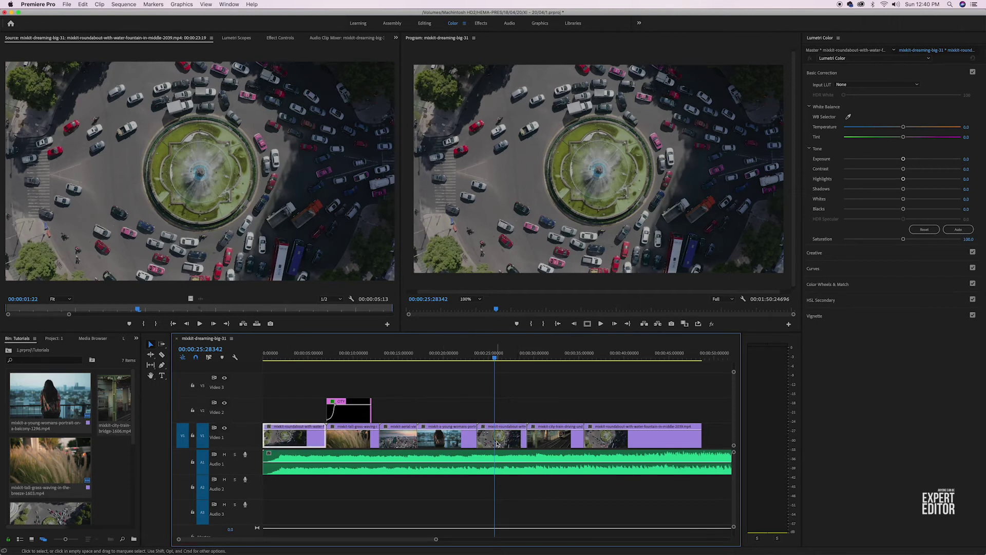
left_click(629, 445)
left_click(508, 443)
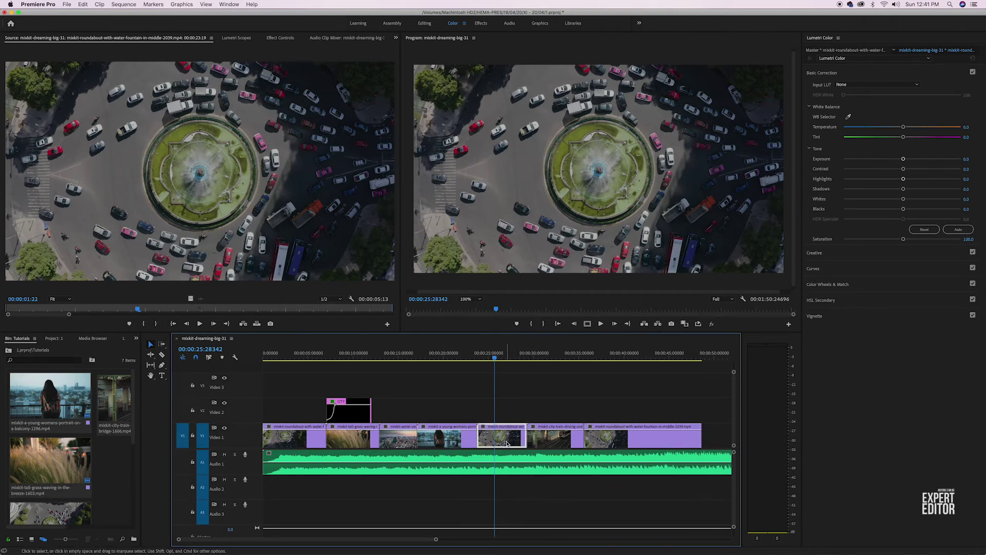
left_click(816, 53)
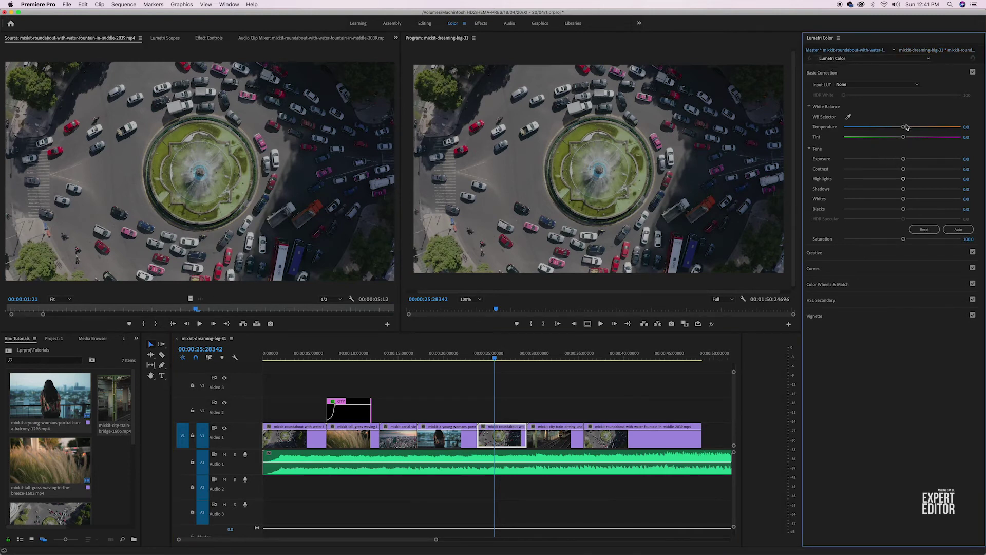
Step: Grade the roundabout master clip: Exposure -1.0, Contrast 41, Highlights 38.4, Whites 44.9, Blacks 20.7, Saturation 167.9 and Temperature 48.2
left_click_drag(904, 160, 929, 200)
left_click_drag(905, 241, 942, 240)
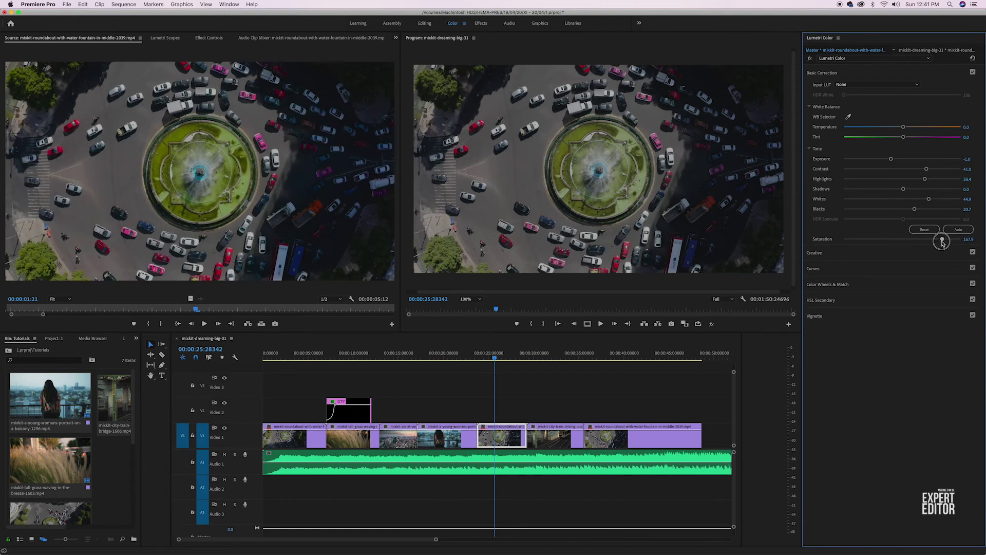
left_click_drag(905, 130, 931, 133)
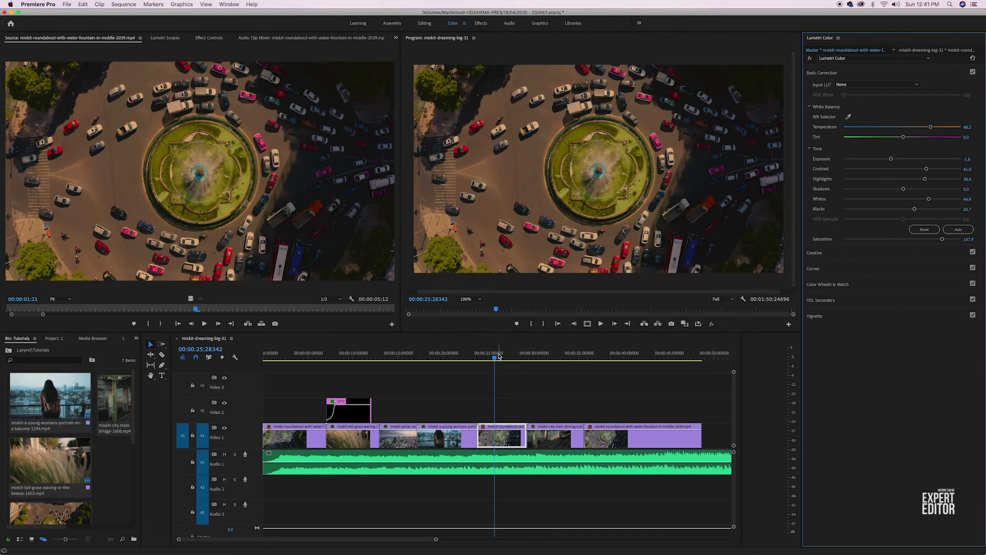
Step: Review the master grade at 00:00:25:15170, check the Lumetri Scopes, and inspect the master clip's Lumetri Color effect in Effect Controls
left_click_drag(490, 358, 492, 403)
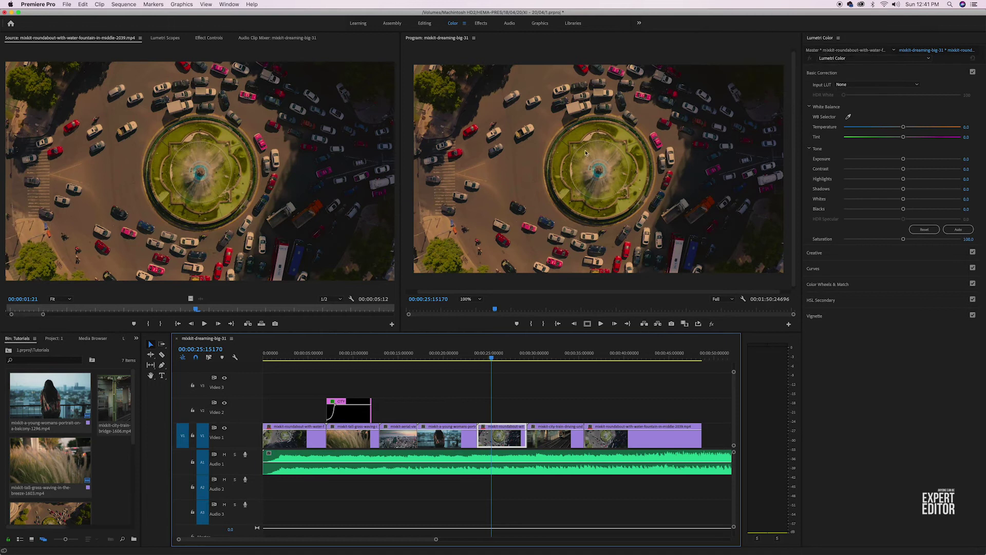
left_click(165, 37)
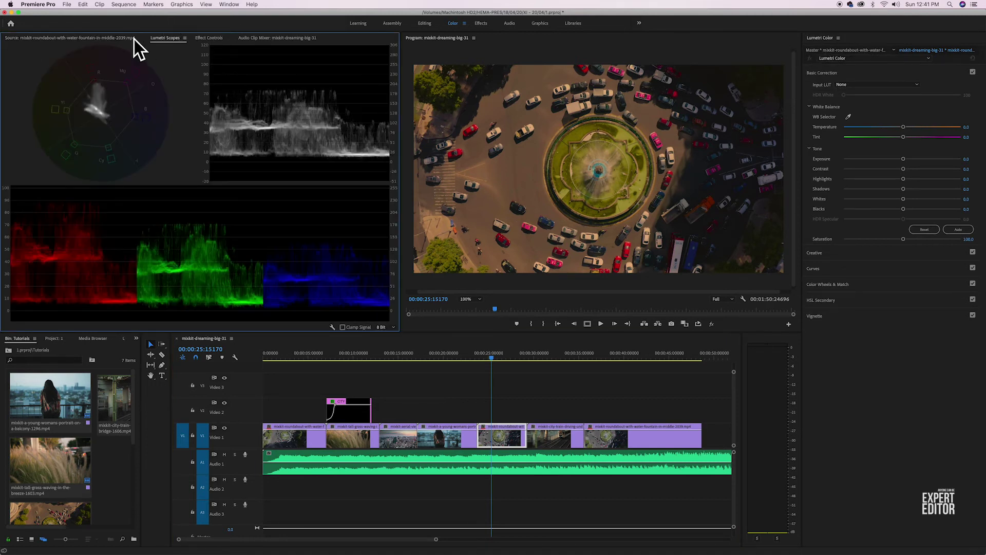
left_click(102, 41)
left_click(396, 38)
left_click(411, 64)
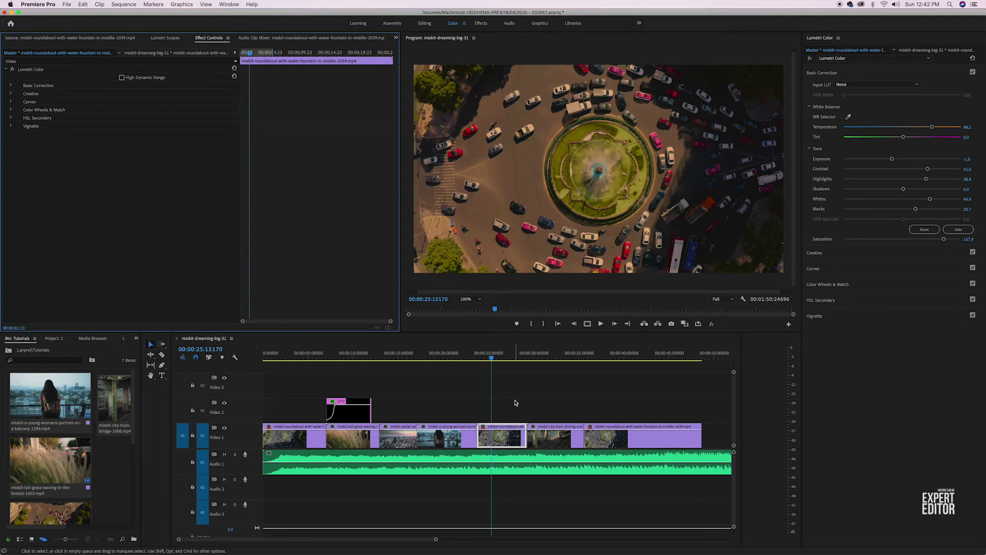
Step: Switch to the workspace with the Essential Sound panel, and move the playhead to 00:00:17:06703 at the start of the balcony woman clip
left_click(639, 23)
left_click(662, 53)
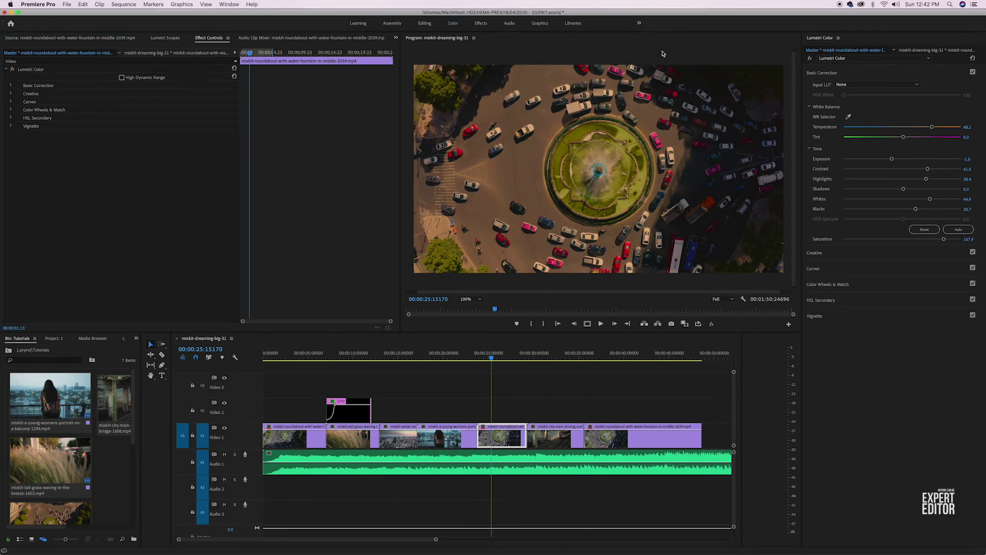
left_click_drag(529, 268, 266, 269)
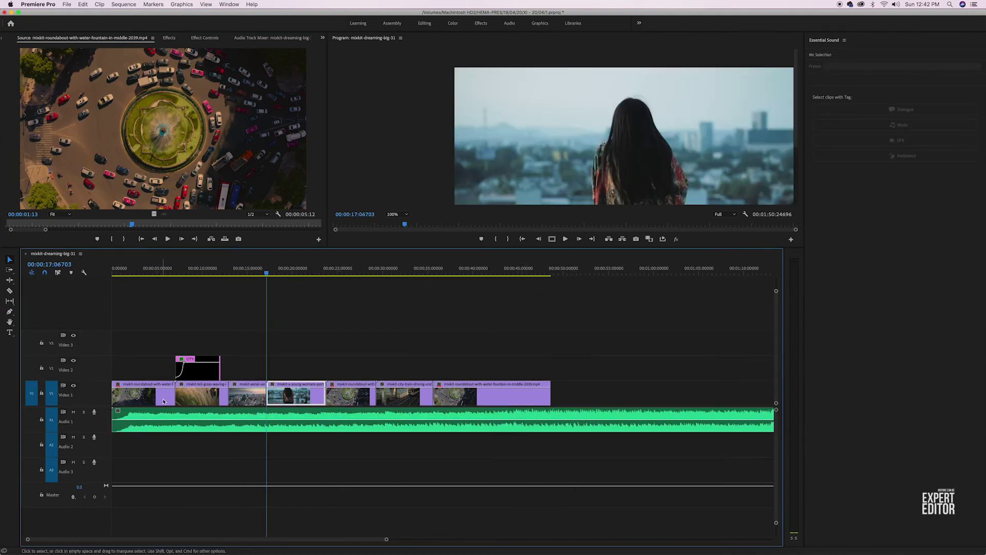
Step: Play the sequence from 00:00:08:28224 to listen to the music up to the aerial city clip
left_click(189, 269)
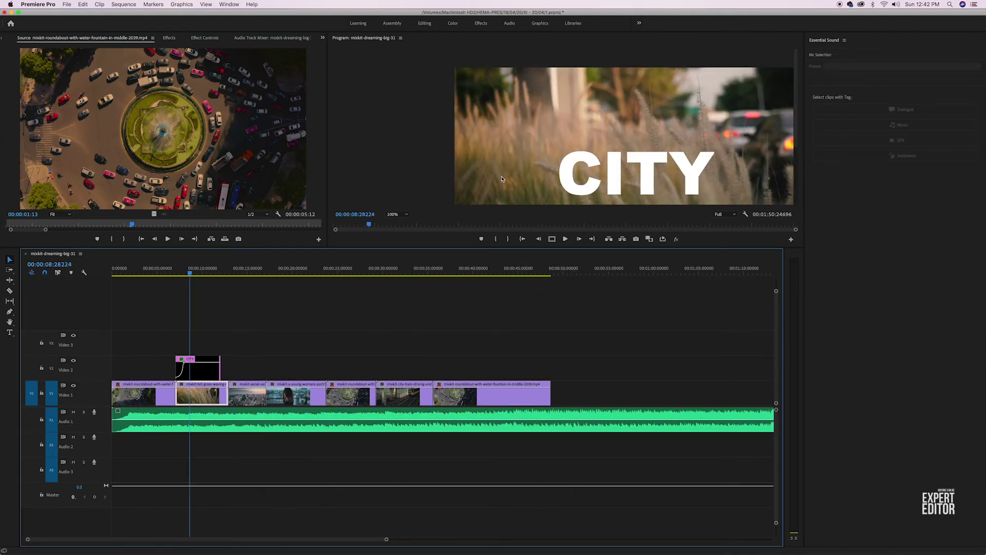
left_click(502, 178)
key("space")
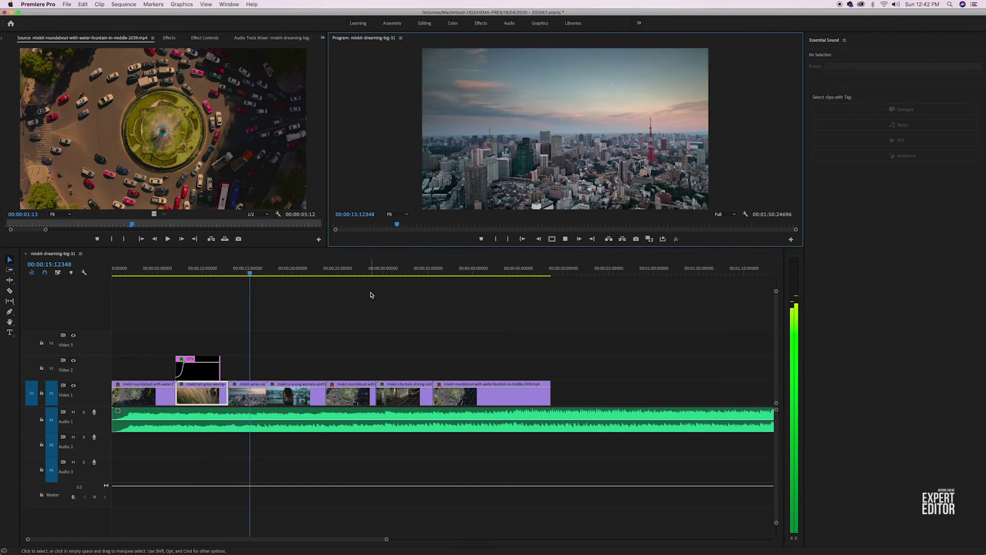
key("space")
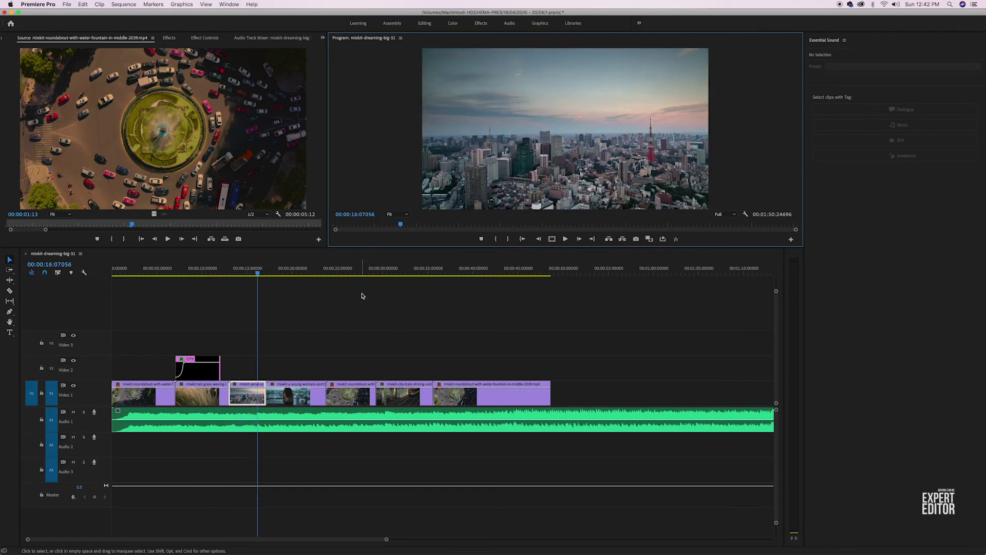
Step: Examine the music waveform near the end of the aerial city clip and play it to find the ending point
key("minus")
left_click(262, 335)
key("equal")
key("equal")
key("equal")
key("equal")
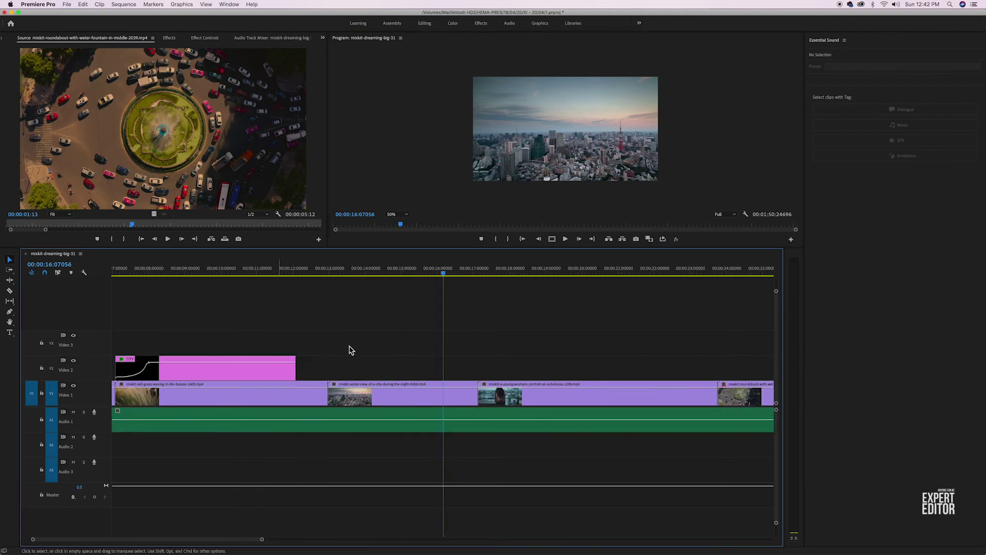
mouse_move(420, 271)
left_mouse_down()
mouse_move(409, 271)
mouse_move(431, 272)
mouse_move(409, 272)
left_mouse_up()
key("space")
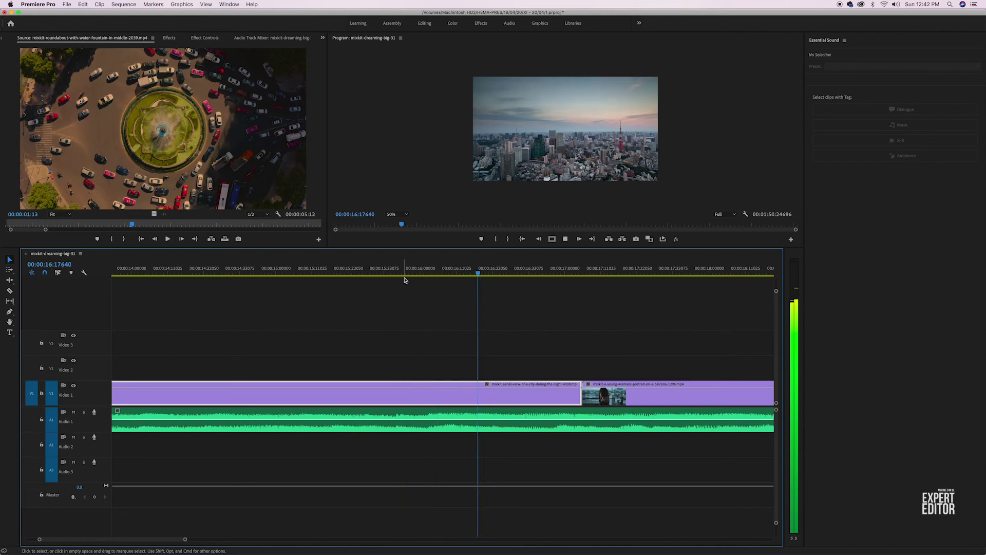
key("space")
Step: Split the music clip at 00:00:16:09584 and delete the part after the cut
mouse_move(469, 269)
left_mouse_down()
mouse_move(441, 269)
mouse_move(451, 270)
left_mouse_up()
left_click(478, 426)
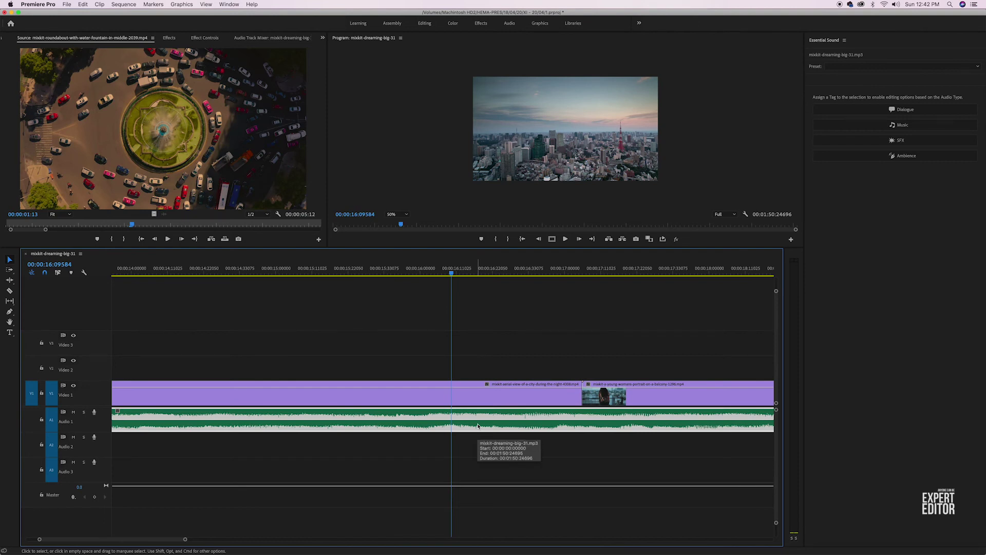
key("super+k")
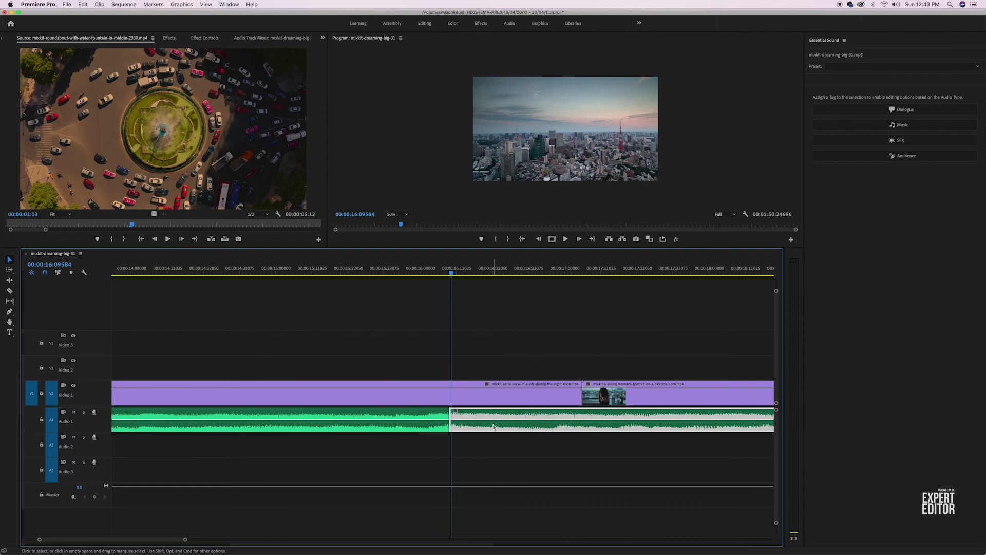
key("Delete")
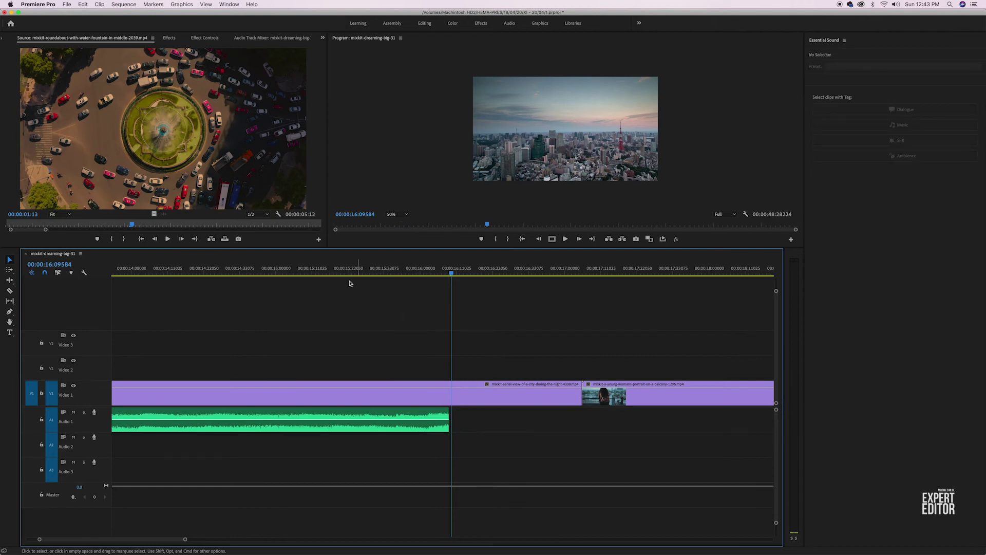
Step: Split the music at 00:00:15:36868 and duplicate its short end segment onto Audio 2 directly below
left_click_drag(360, 272, 396, 271)
key("space")
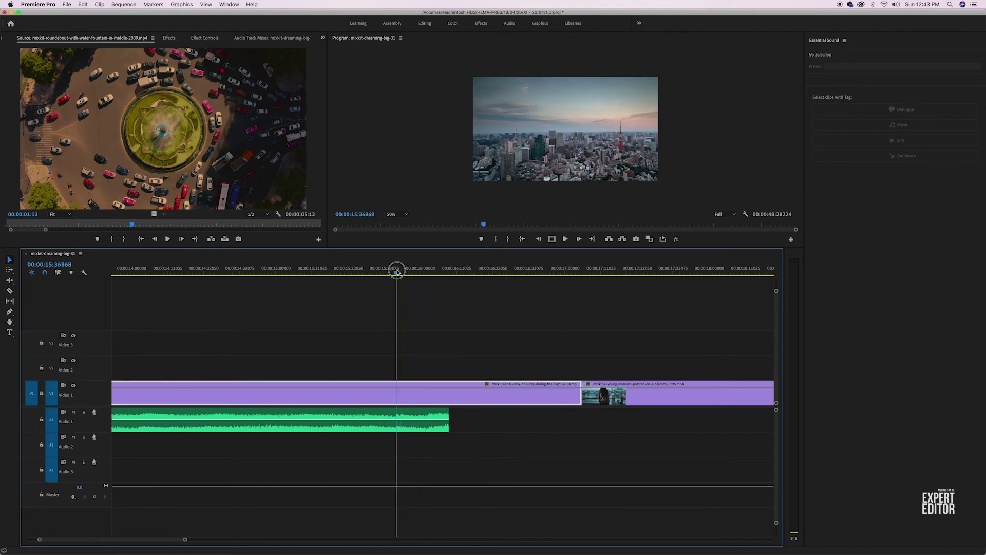
left_click(416, 424)
key("super+k")
left_click_drag(424, 430, 424, 445)
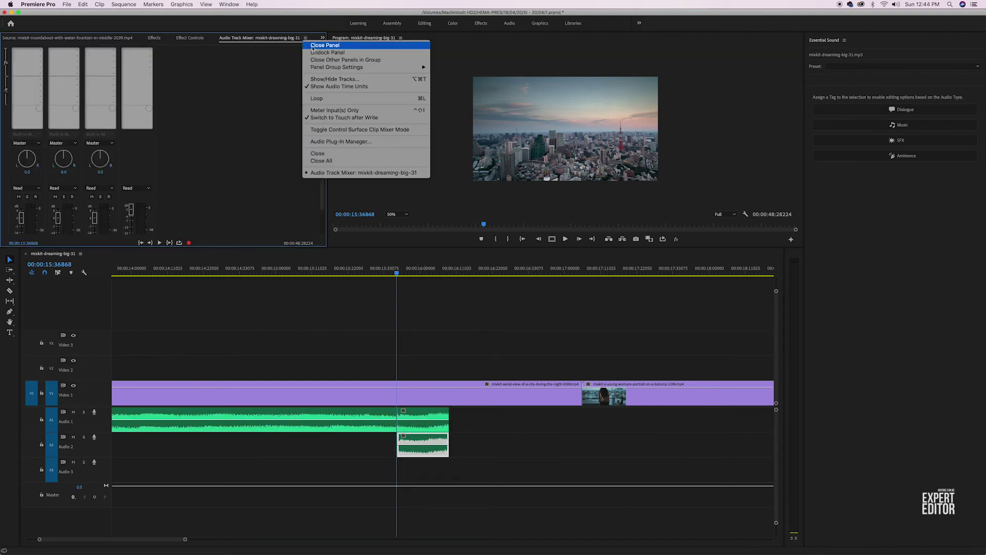
Step: Delete the music segment on Audio 2, duplicate the Audio 1 end segment onto Audio 2 again, and select the copy
left_click(493, 461)
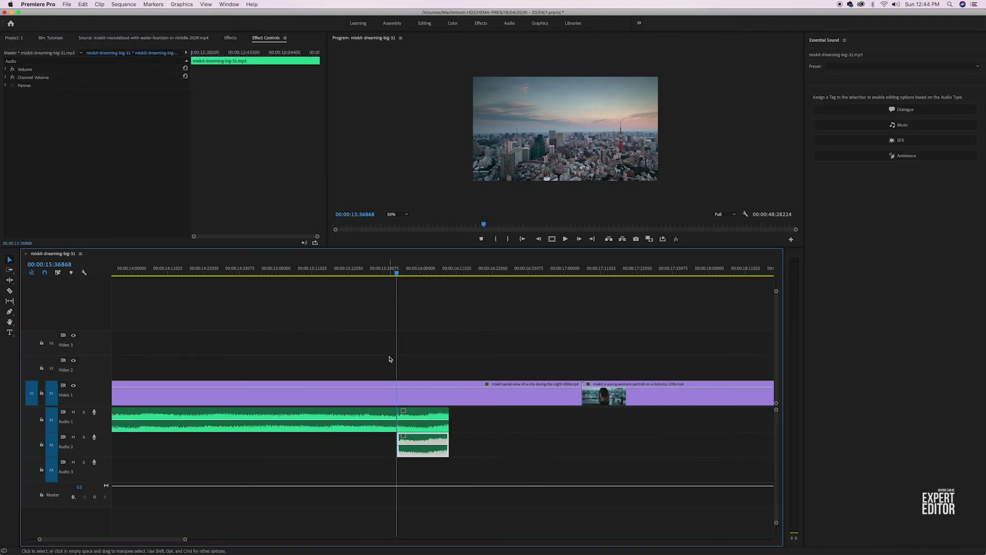
left_click_drag(405, 272, 420, 273)
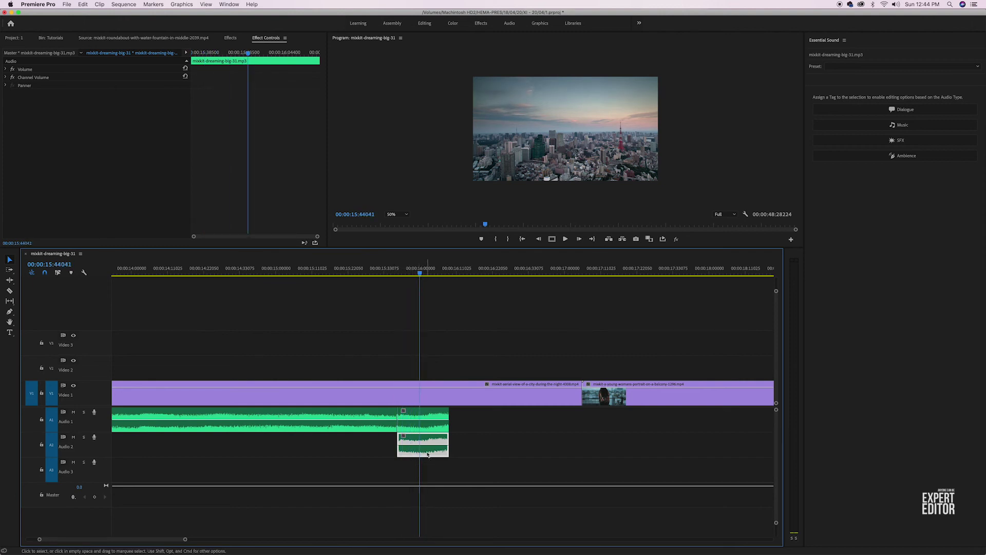
key("Delete")
left_click(429, 427)
left_click_drag(429, 426, 431, 444)
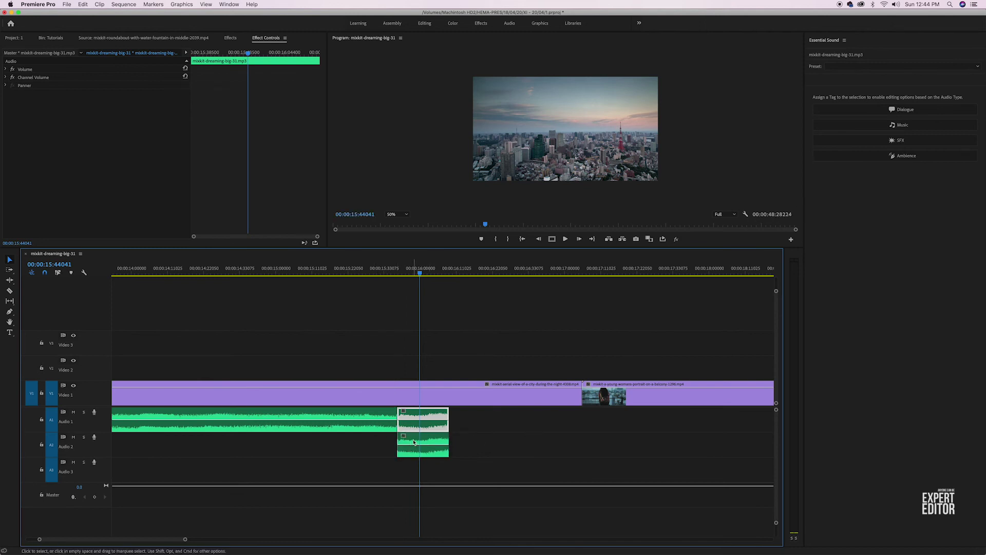
left_click(408, 445)
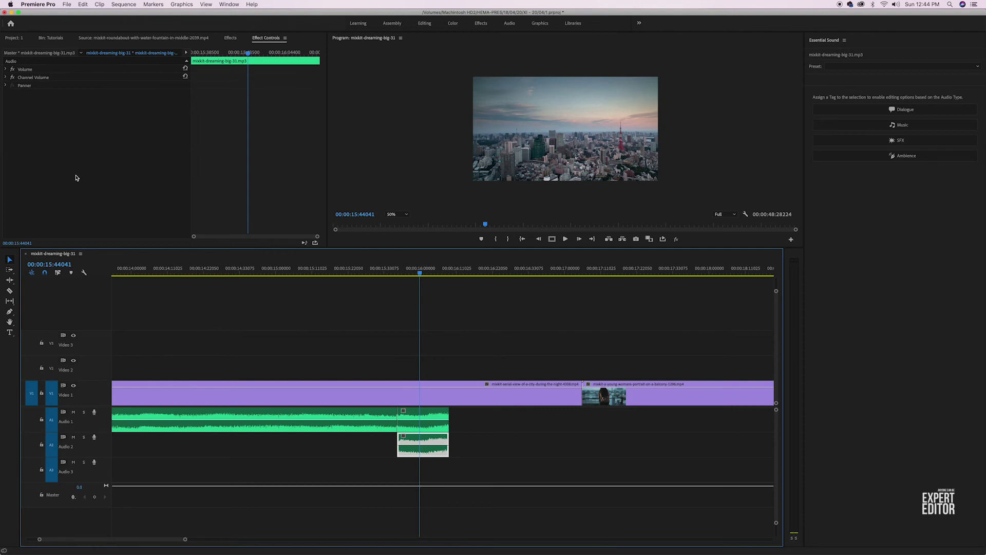
Step: Display the Audio Track Mixer and add the Studio Reverb effect to the Audio 2 track
left_click(230, 4)
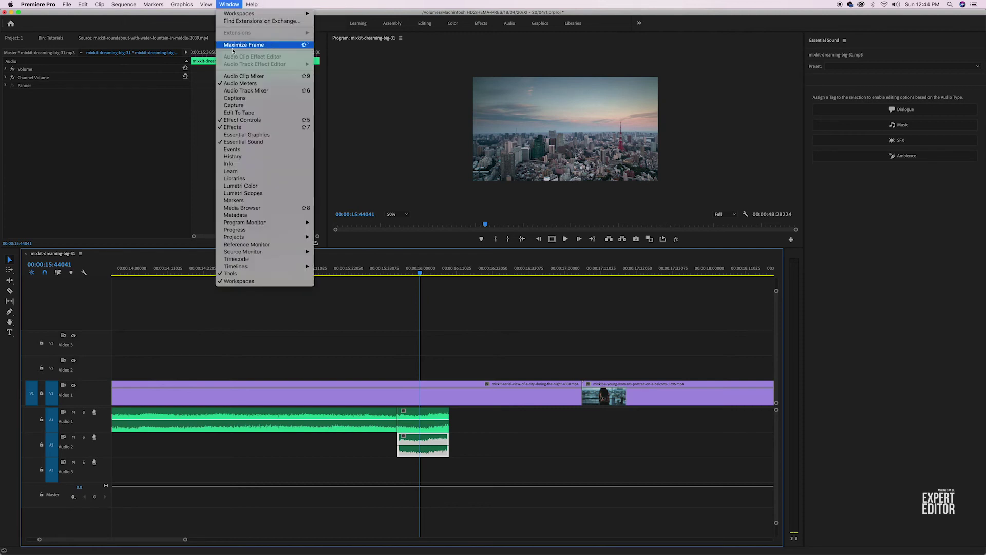
left_click(258, 91)
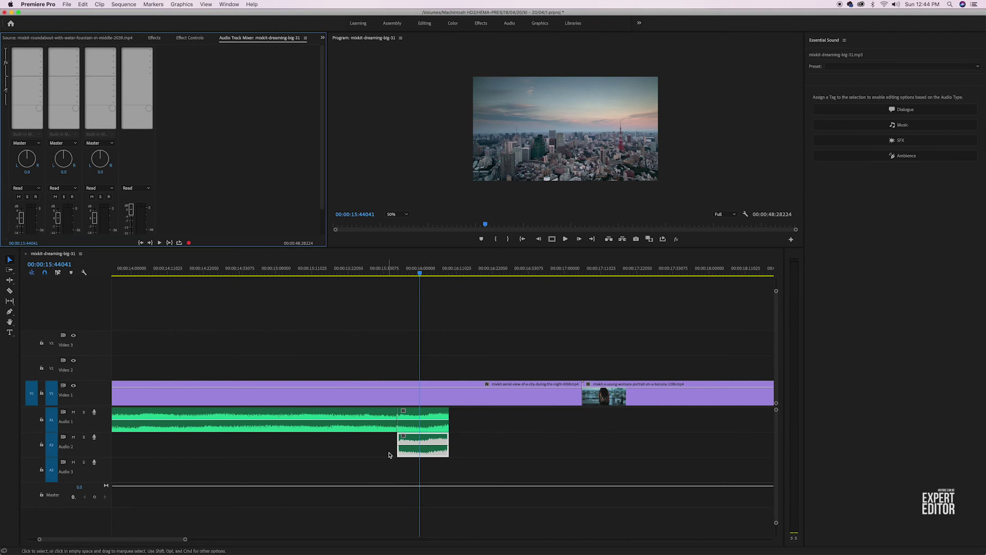
left_click(437, 453)
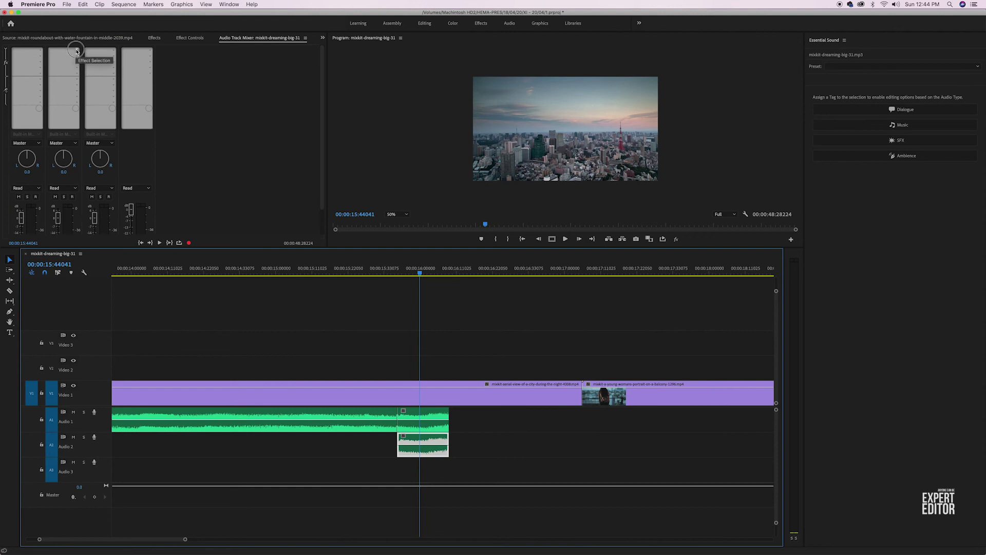
left_click(76, 62)
mouse_move(83, 109)
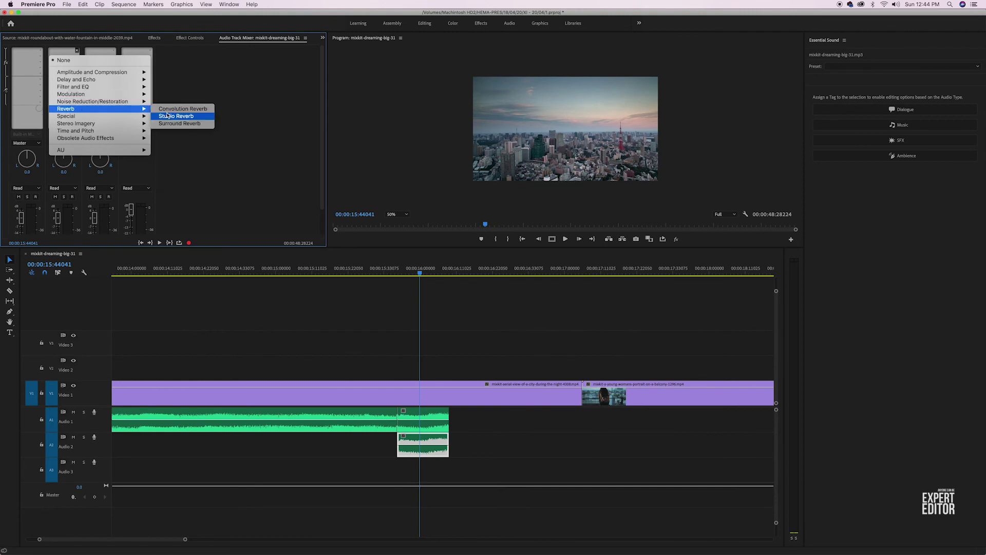
left_click(170, 116)
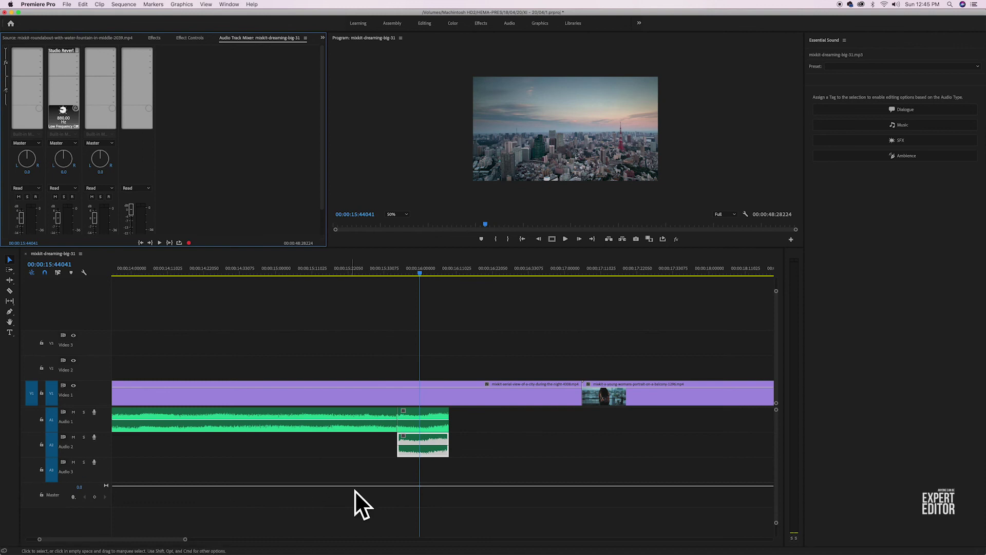
Step: Set the Audio 2 Studio Reverb to Decay 3859.7 ms, Dry 0% and Wet 100%, and close its editor
double_click(61, 51)
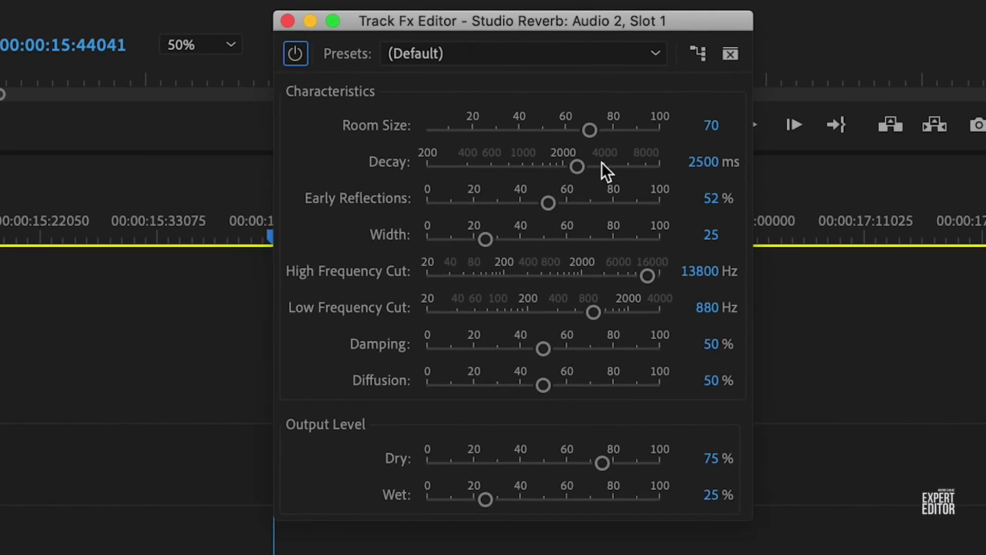
left_click_drag(575, 165, 604, 165)
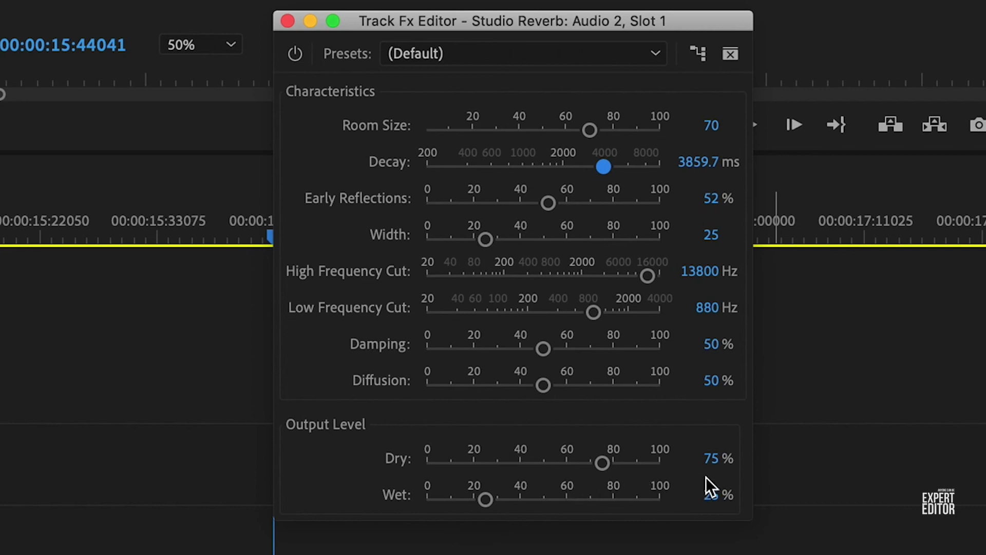
left_click(710, 459)
type("0")
left_click(715, 493)
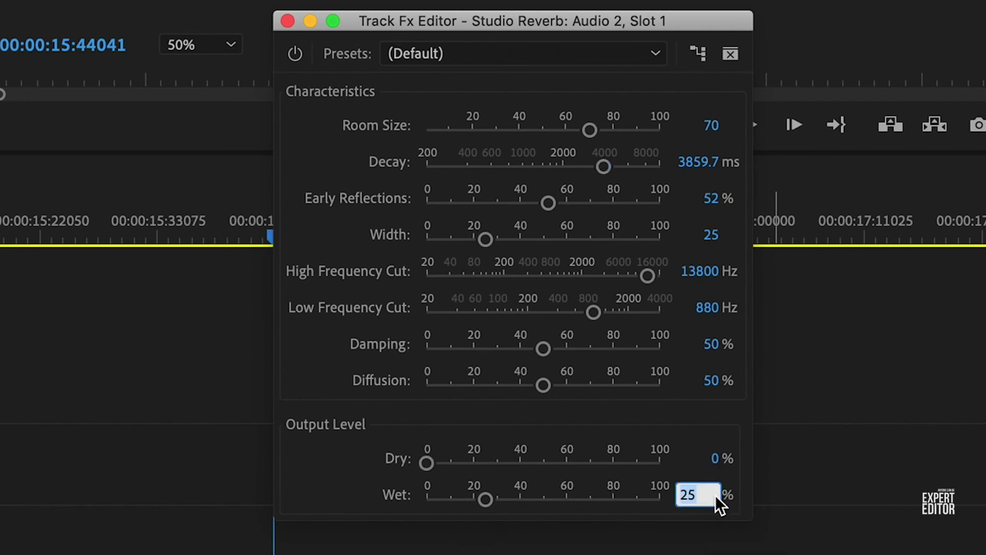
type("100")
key("Return")
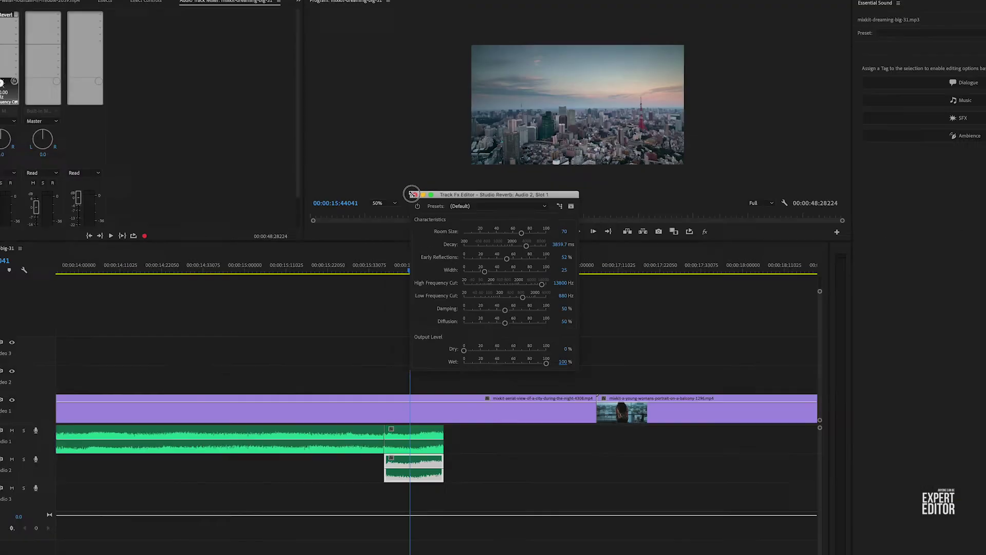
left_click(412, 194)
Step: Play from 00:00:14:24167 past the end of the music to hear the reverb tail
left_click(212, 272)
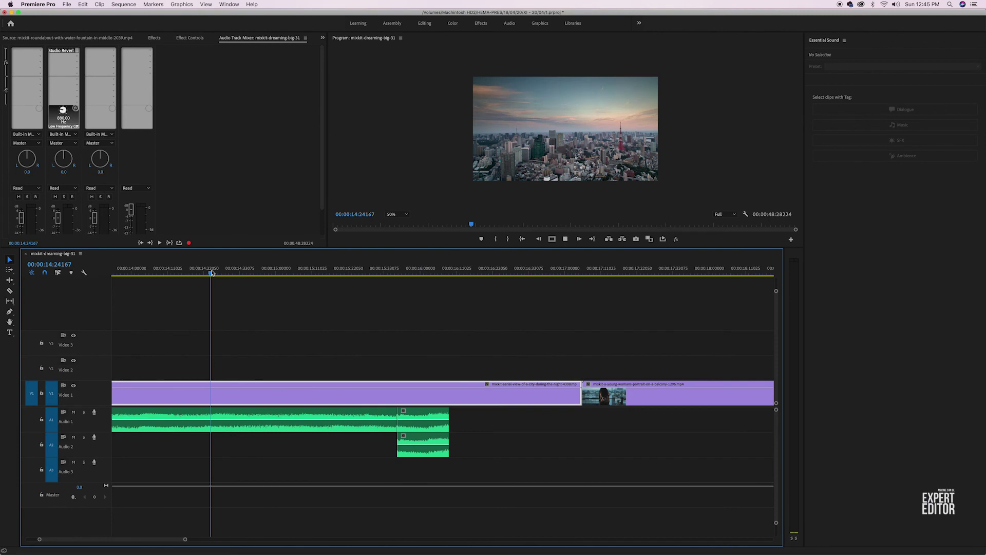
key("space")
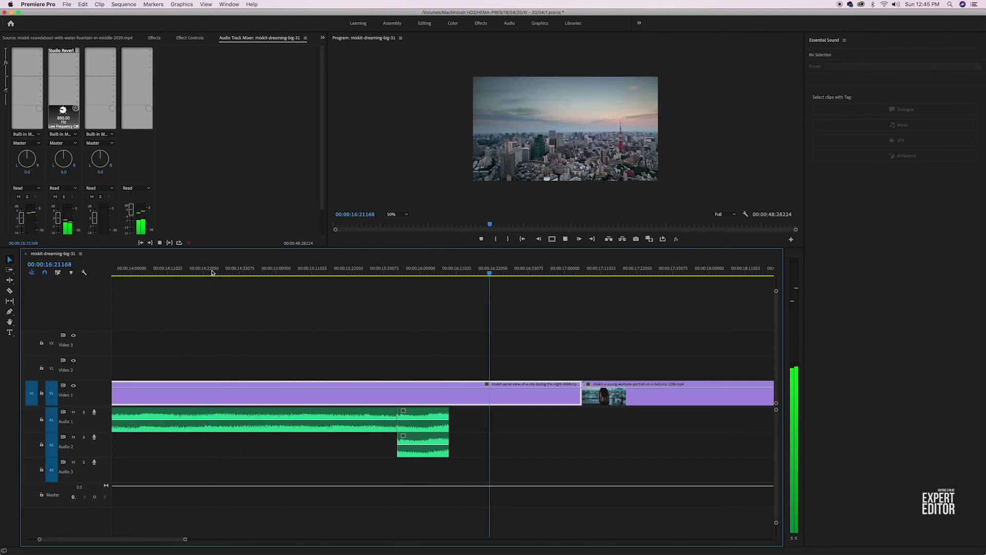
key("space")
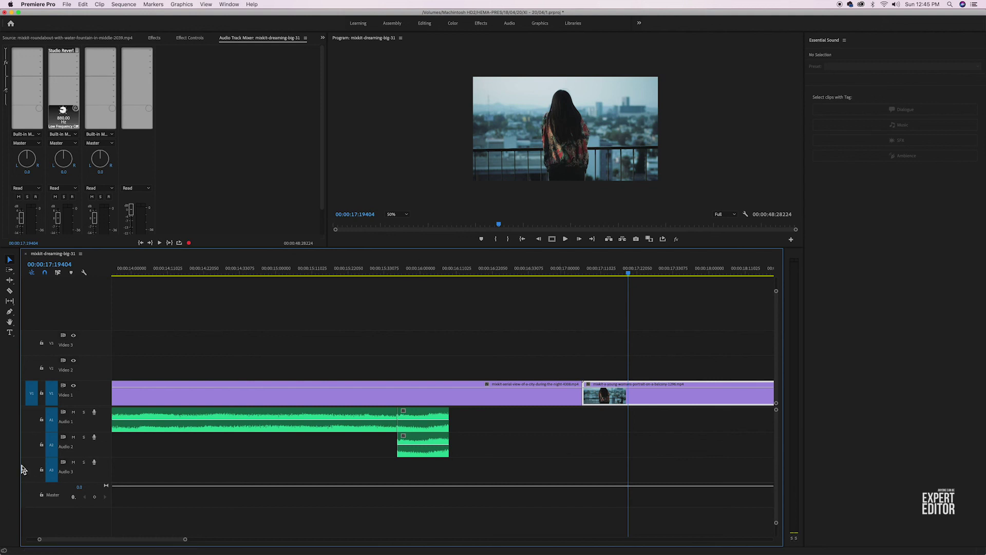
Step: Solo the Audio 2 track and play through its segment twice to hear the reverb on its own
left_click(84, 437)
left_click(268, 272)
key("space")
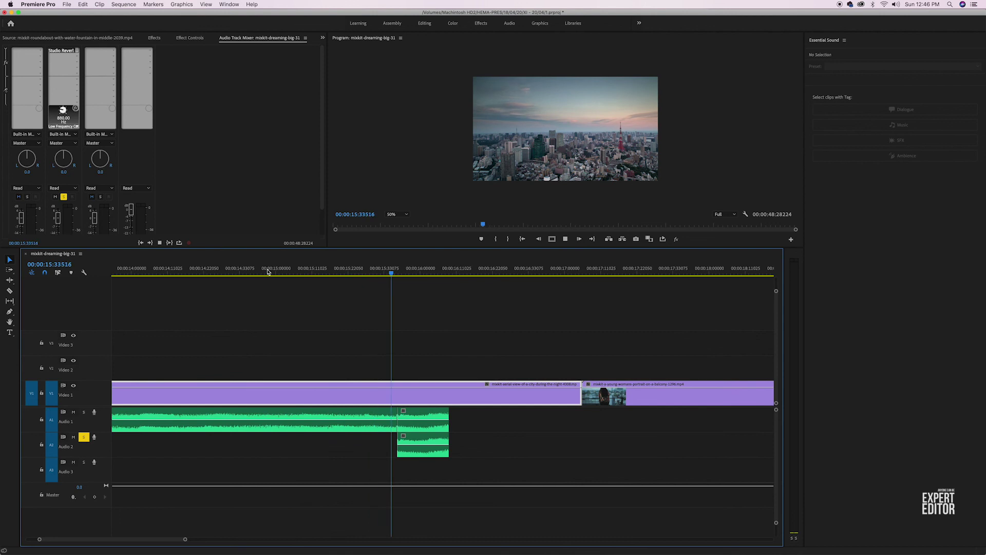
key("space")
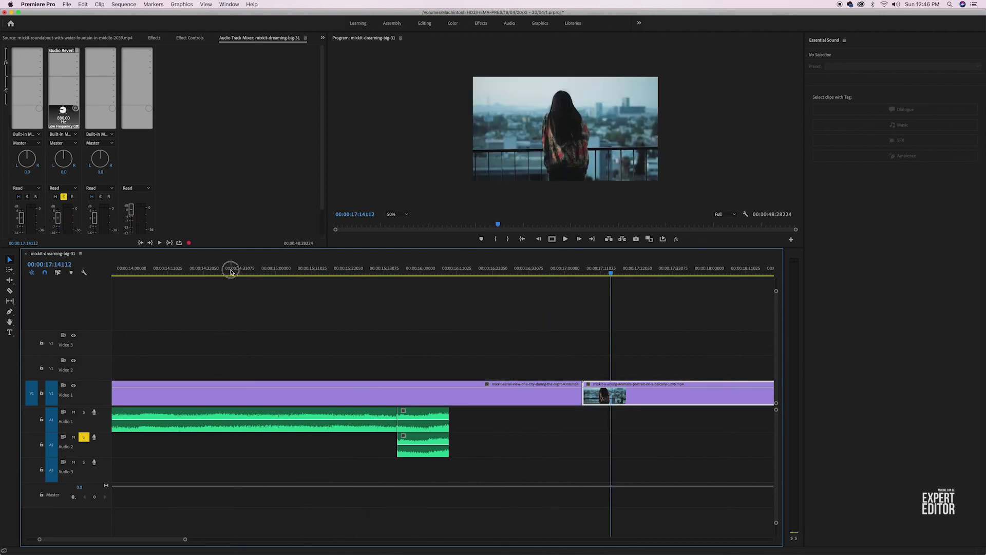
left_click(231, 272)
key("space")
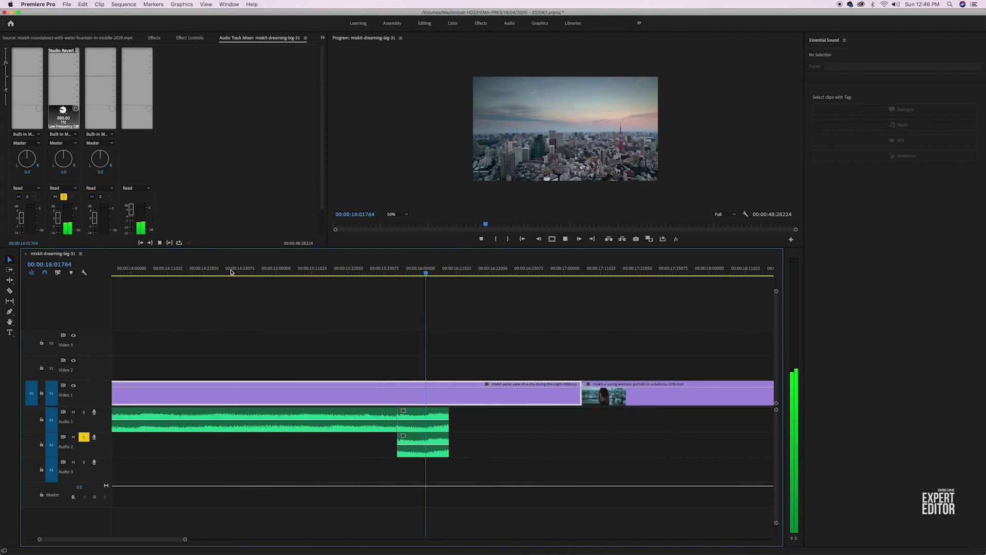
key("space")
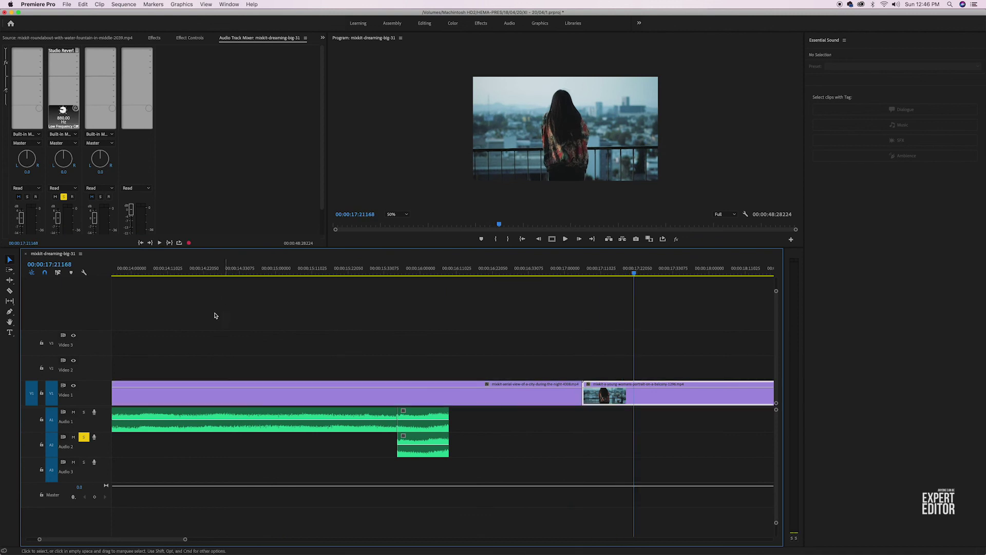
Step: Turn off the Audio 2 solo and play the full mix from 00:00:14:14818 through the music ending
left_click(84, 437)
key("backslash")
left_click(241, 271)
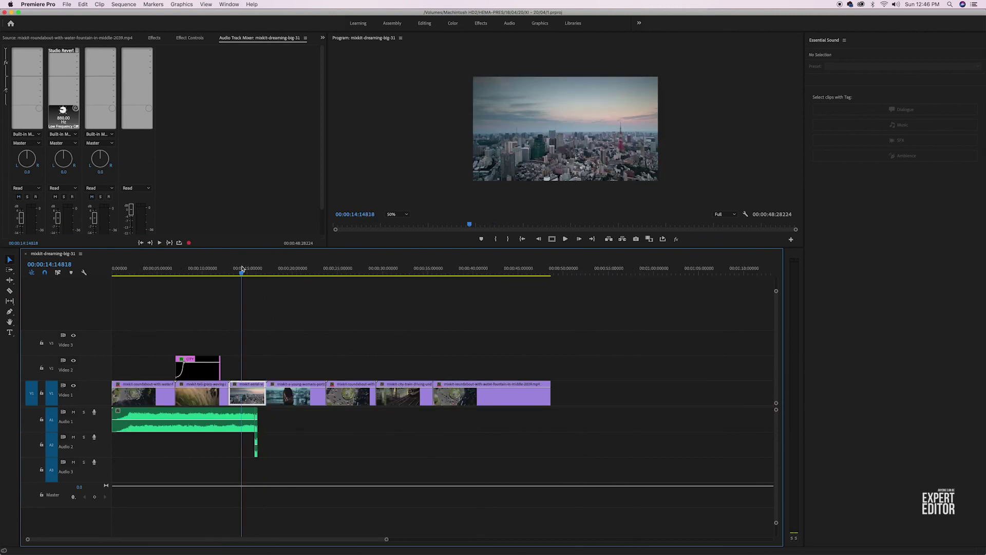
key("space")
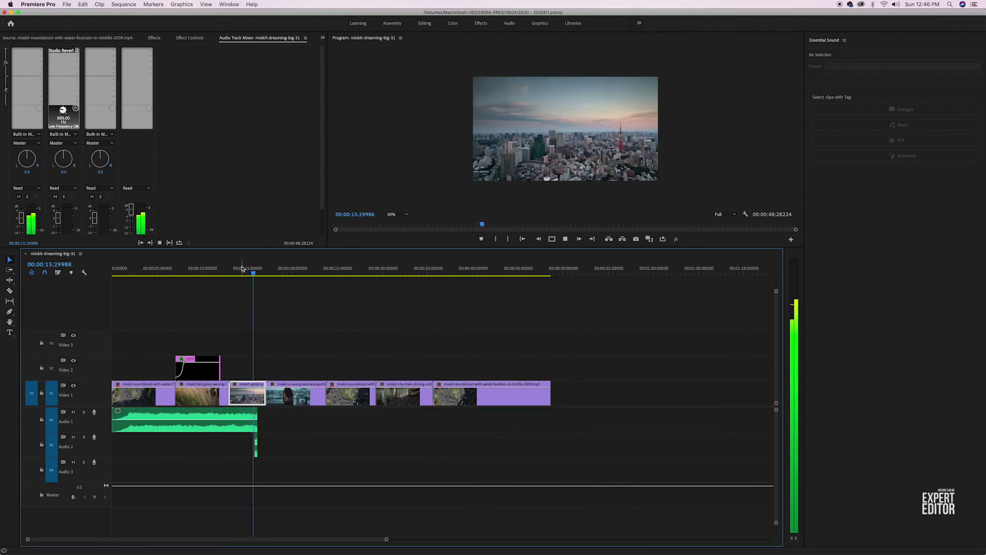
key("space")
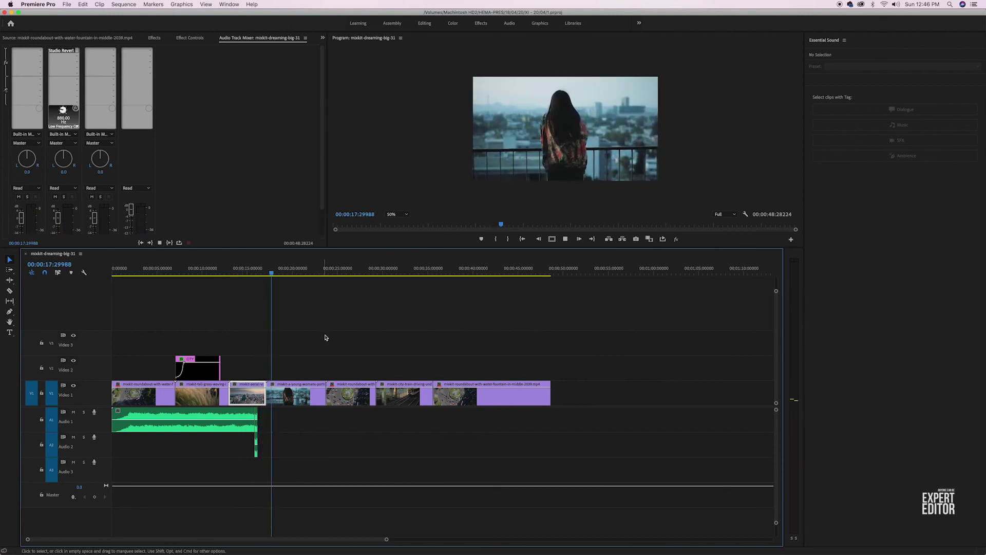
Step: Disable the balcony woman clip on Video 1
left_click(316, 394)
left_click(316, 409)
right_click(301, 396)
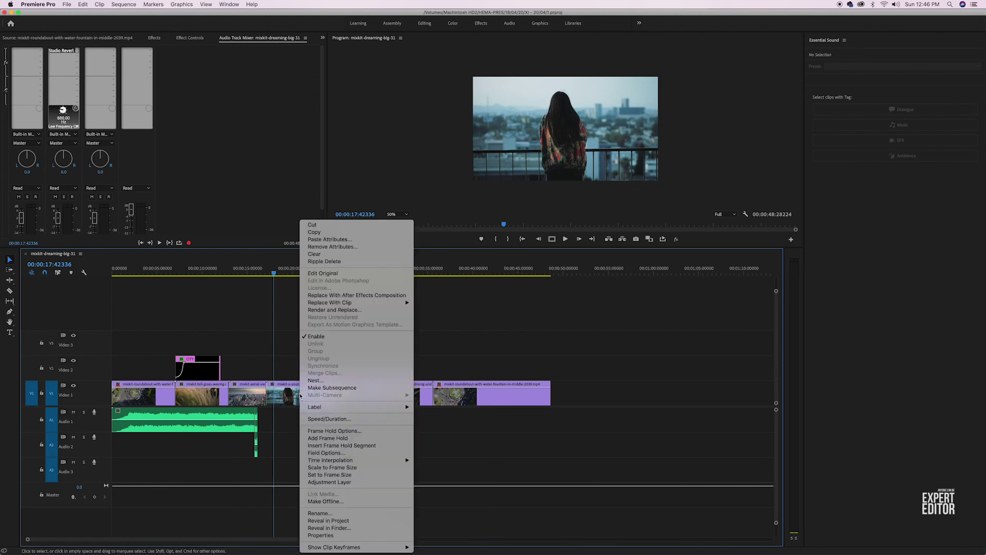
left_click(329, 336)
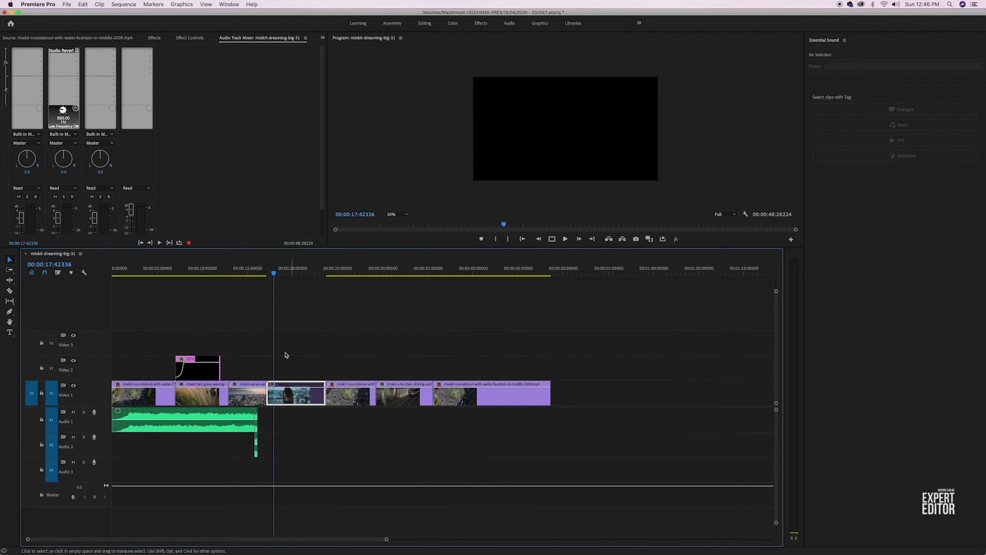
Step: Re-enable the balcony woman clip on Video 1
right_click(293, 397)
left_click(331, 337)
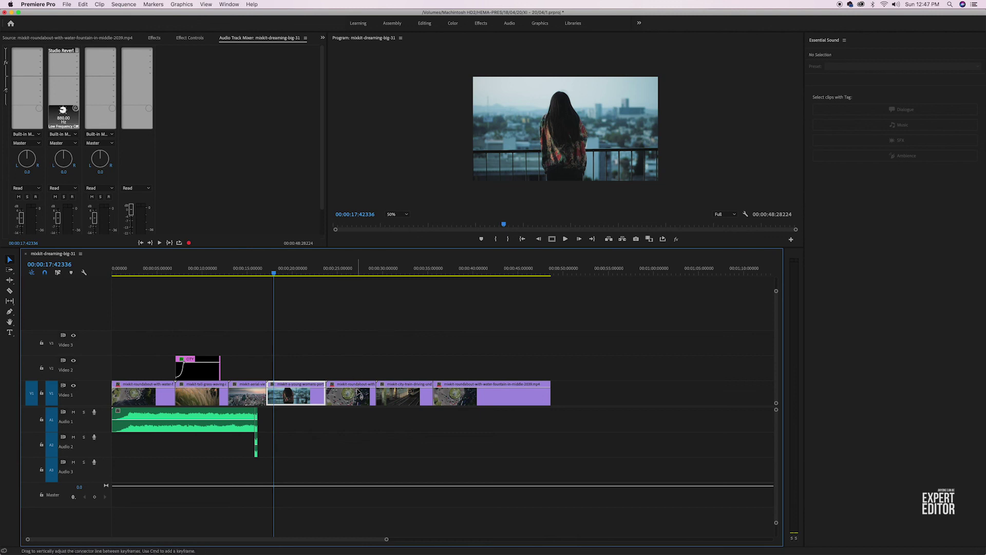
Step: Disable the three clips after the balcony woman clip on Video 1 one at a time, placing the playhead over each
left_click(354, 268)
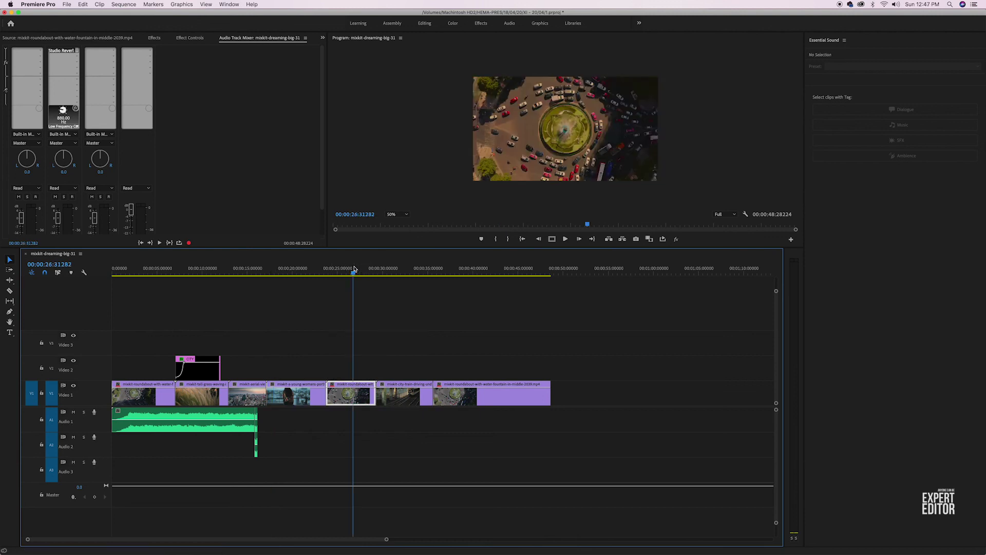
key("shift+e")
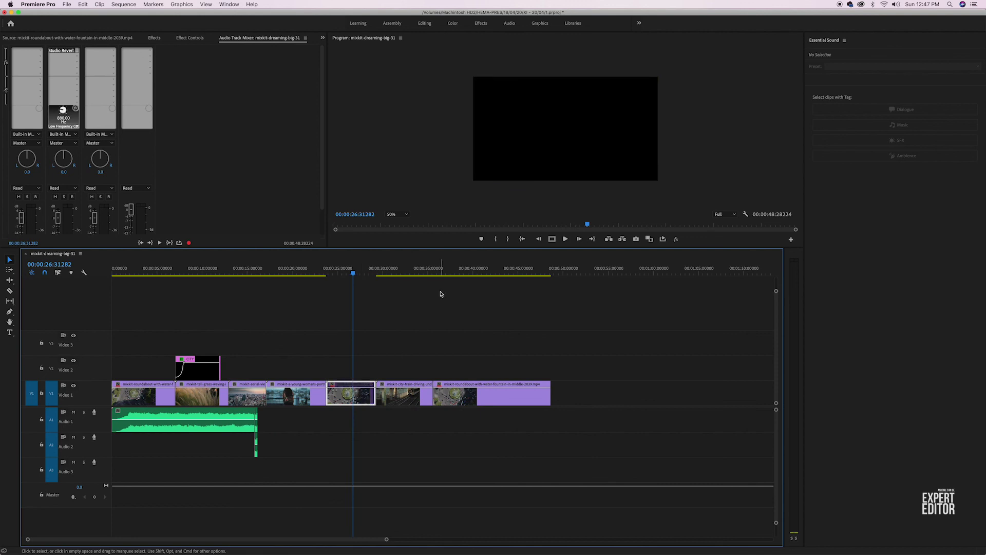
left_click(416, 269)
key("shift+e")
left_click(482, 268)
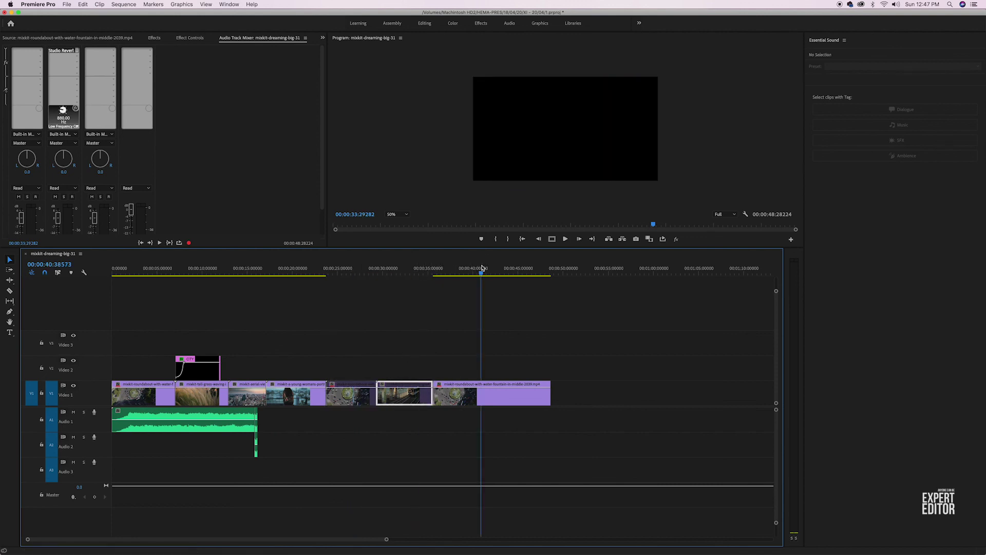
key("shift+e")
Step: Select the last three clips on Video 1 together, re-enable them, and place the playhead at 00:00:26:12466
left_click_drag(343, 353, 445, 396)
key("shift+e")
left_click(350, 276)
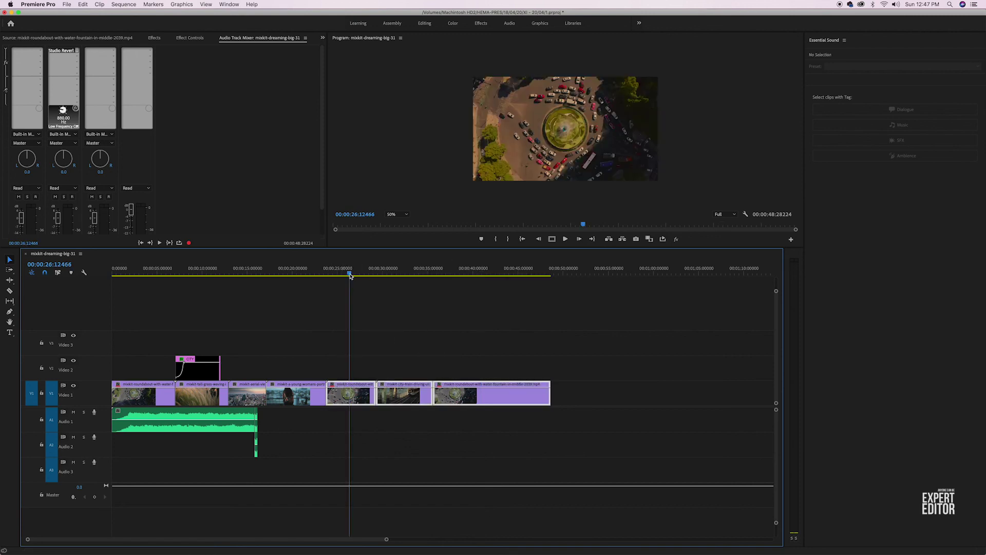
Step: Toggle the three selected clips off and on twice with the playhead over the roundabout clip
key("shift+e")
key("shift+e")
key("shift+e")
key("shift+e")
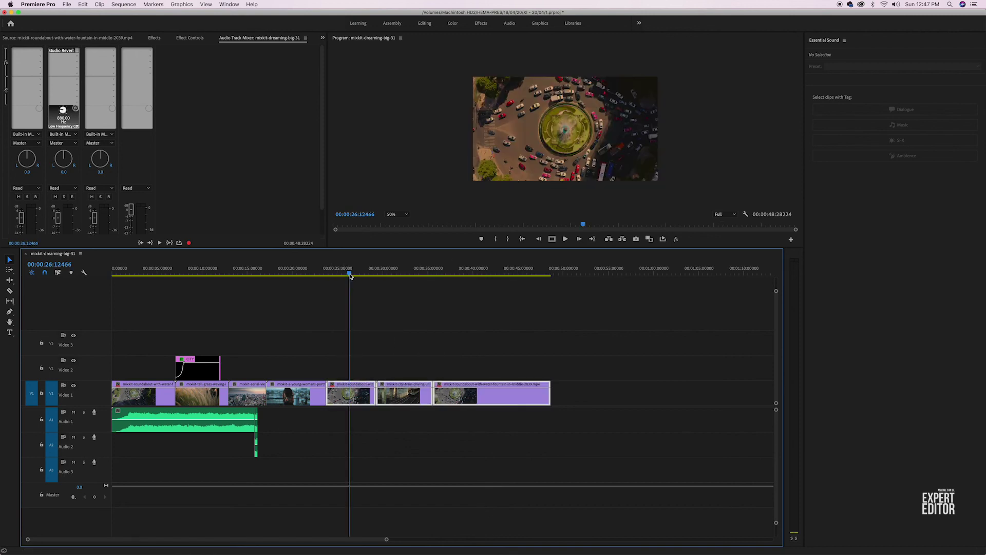
Step: Search the keyboard shortcuts for "enab" to look up the keys assigned to the clip Enable command, and close the shortcut settings
left_click(39, 3)
left_click(47, 45)
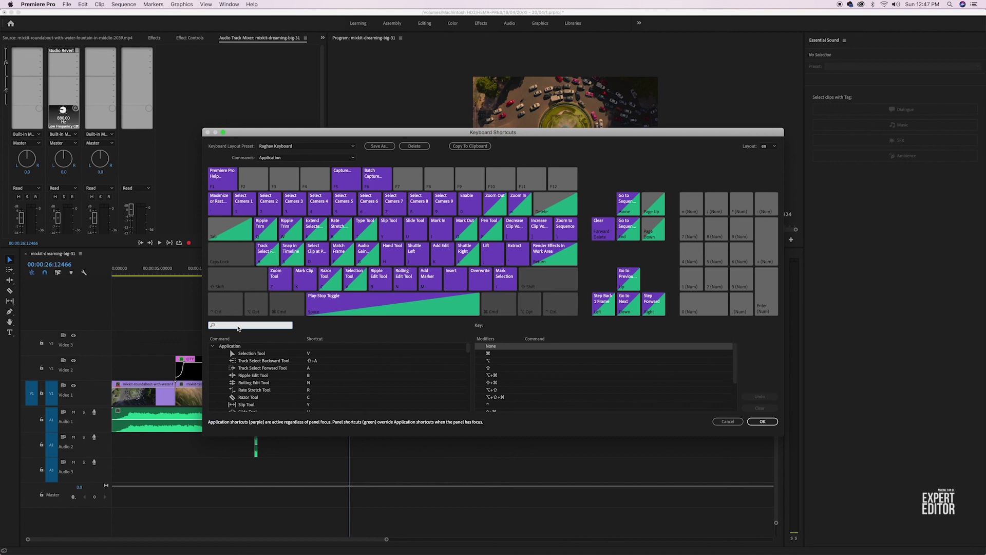
type("ena")
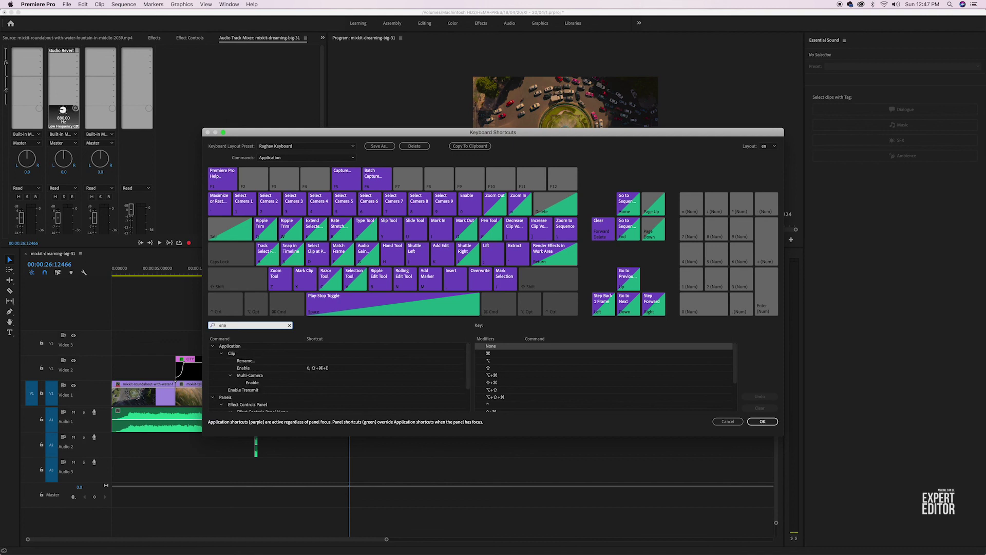
type("b")
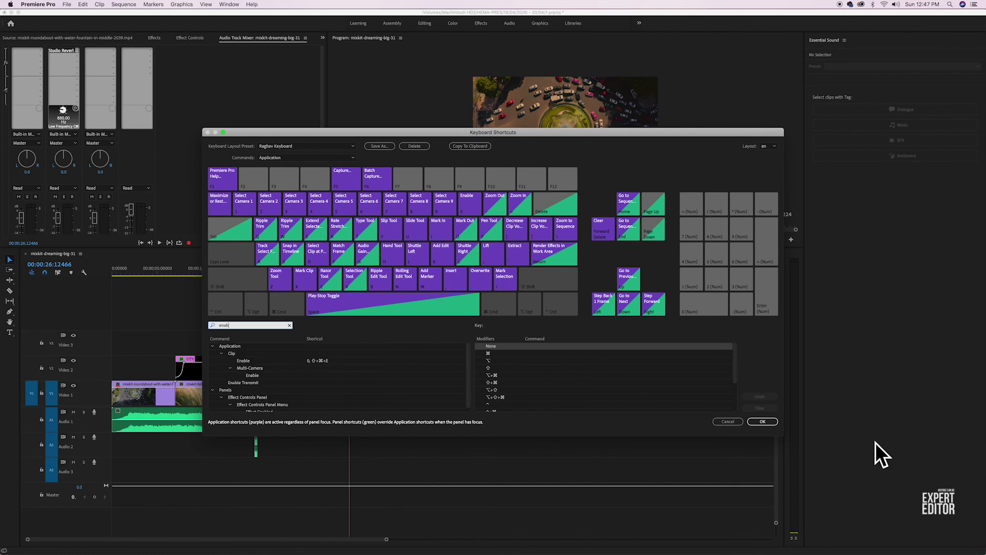
left_click(768, 427)
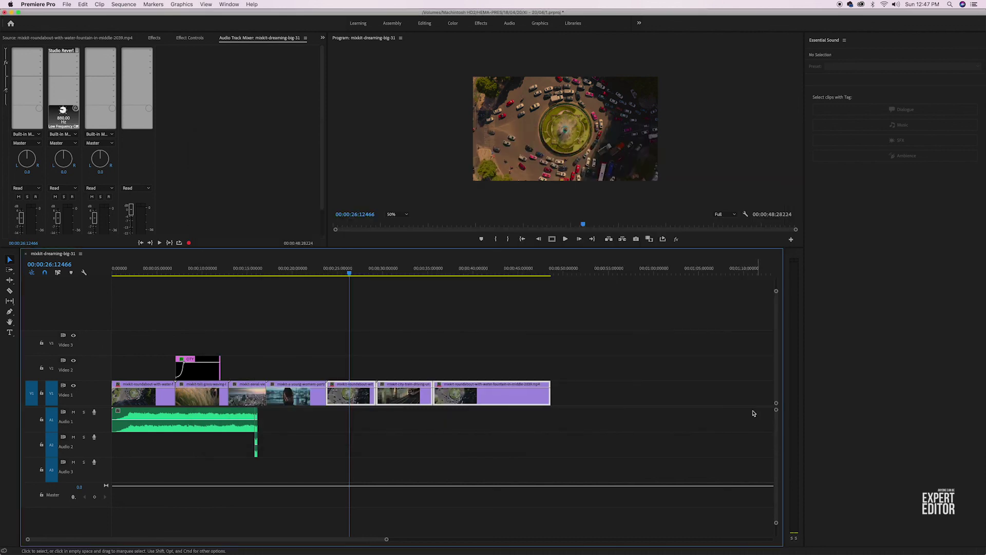
key("=")
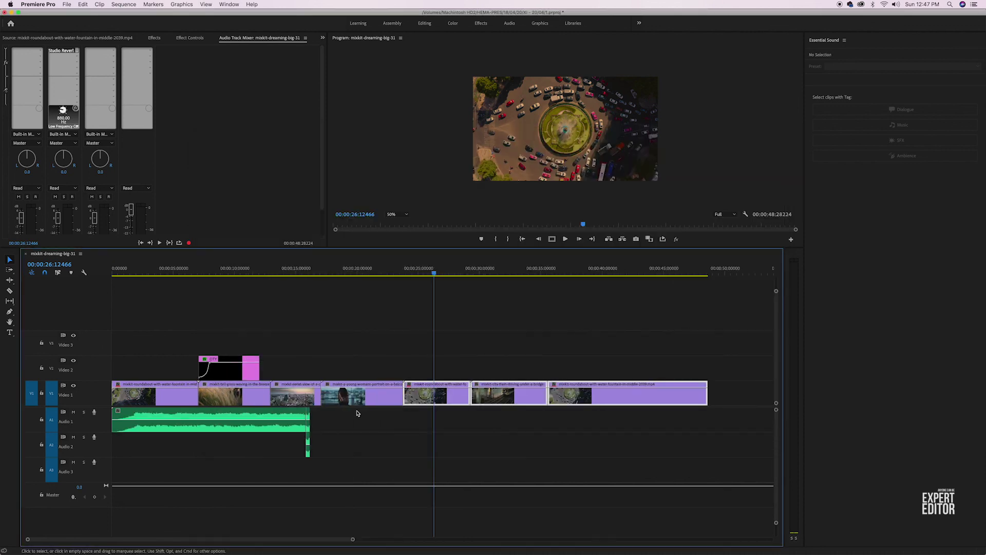